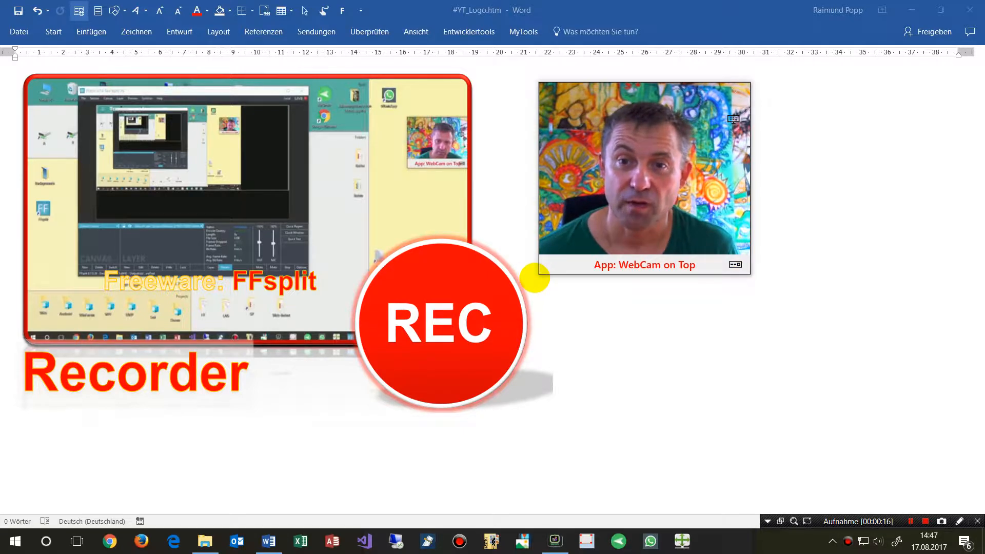
# Step: Shrink the webcam overlay window and move it clear of the logo graphic
pyautogui.moveTo(539, 274); pyautogui.dragTo(618, 205)
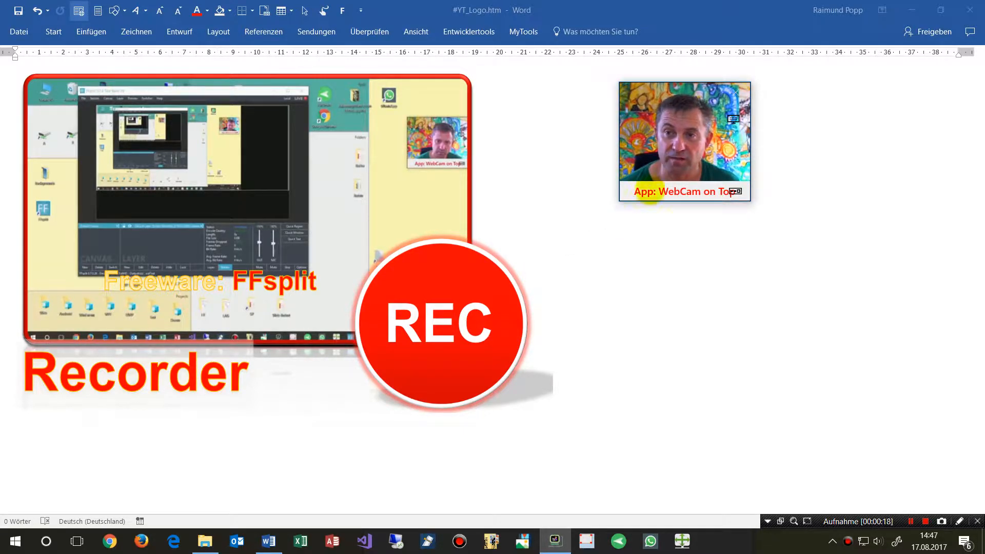
pyautogui.moveTo(652, 95); pyautogui.dragTo(793, 90)
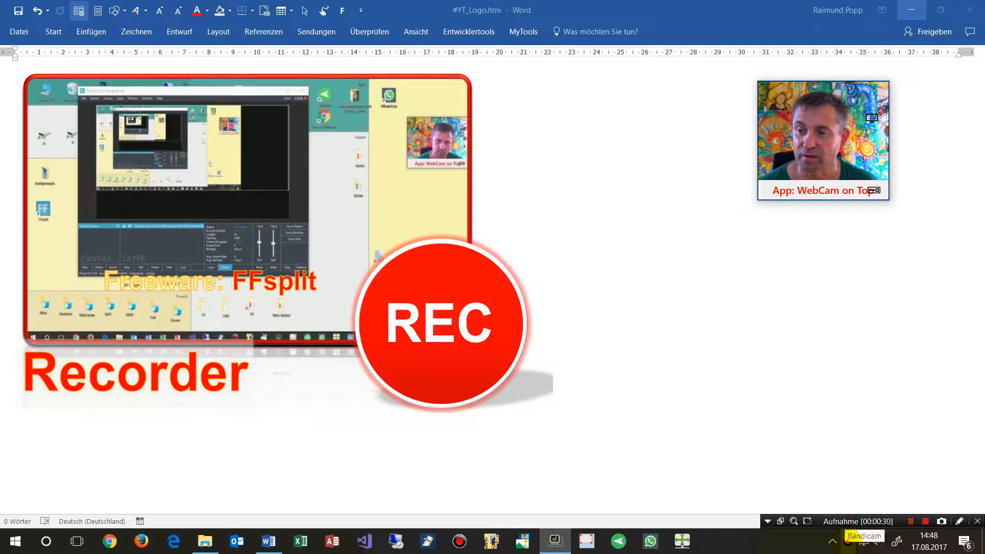
# Step: Bring up the Bandicam recorder window to view its general options, moving the webcam overlay aside, and hide it again
pyautogui.click(848, 541)
pyautogui.moveTo(789, 94); pyautogui.dragTo(518, 399)
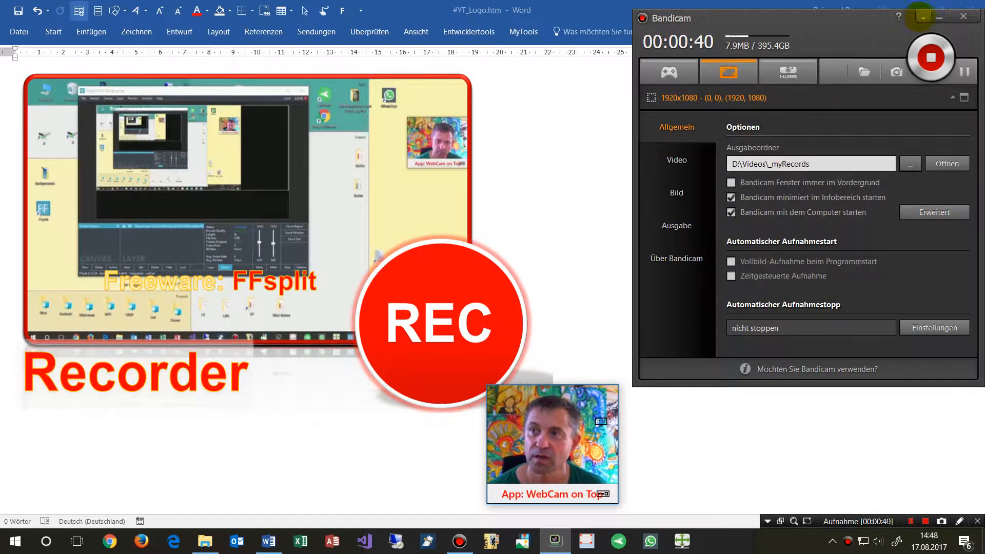
pyautogui.click(922, 17)
# Step: Switch to Chrome and open the FFsplit website from the ff4 bookmark folder, moving the webcam overlay aside
pyautogui.moveTo(527, 401); pyautogui.dragTo(699, 363)
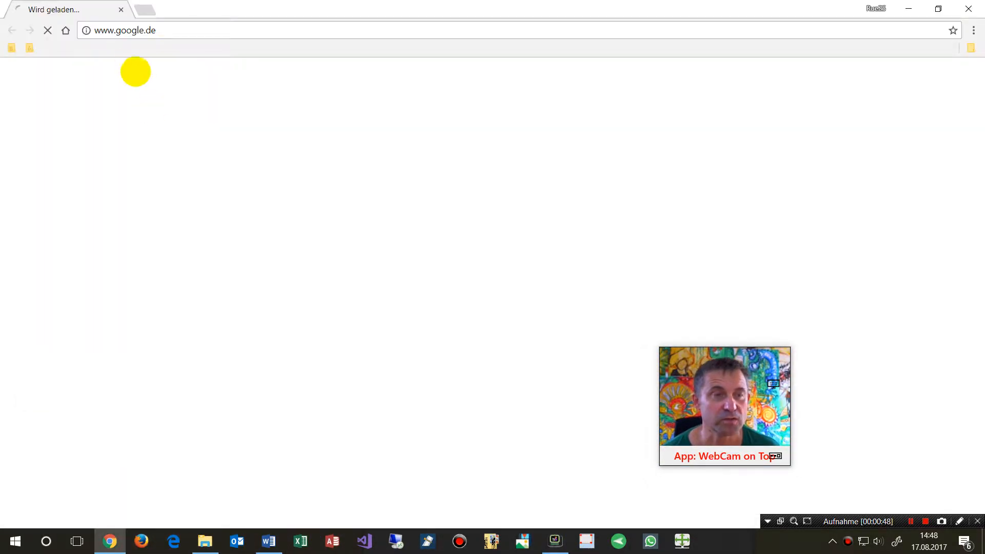
pyautogui.click(172, 31)
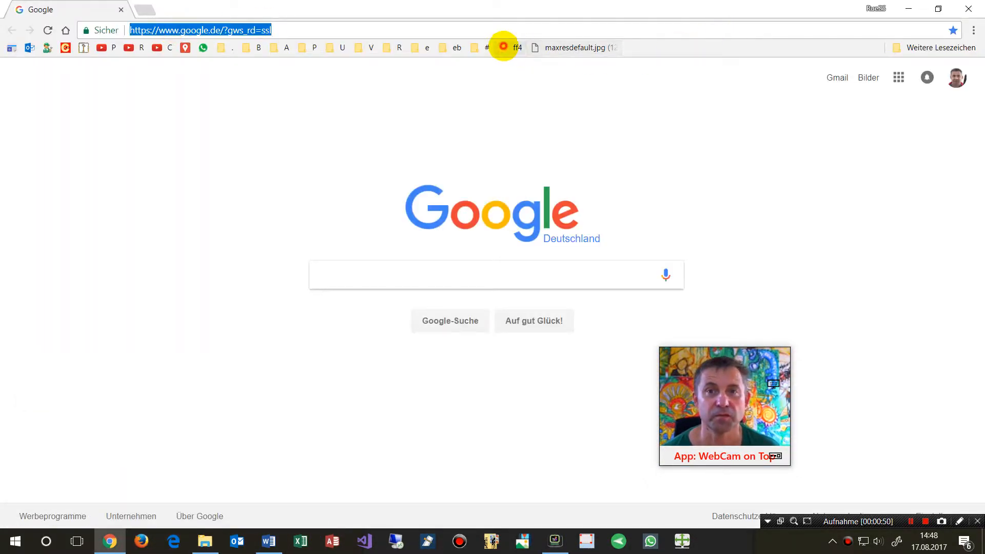
pyautogui.click(510, 47)
pyautogui.click(521, 181)
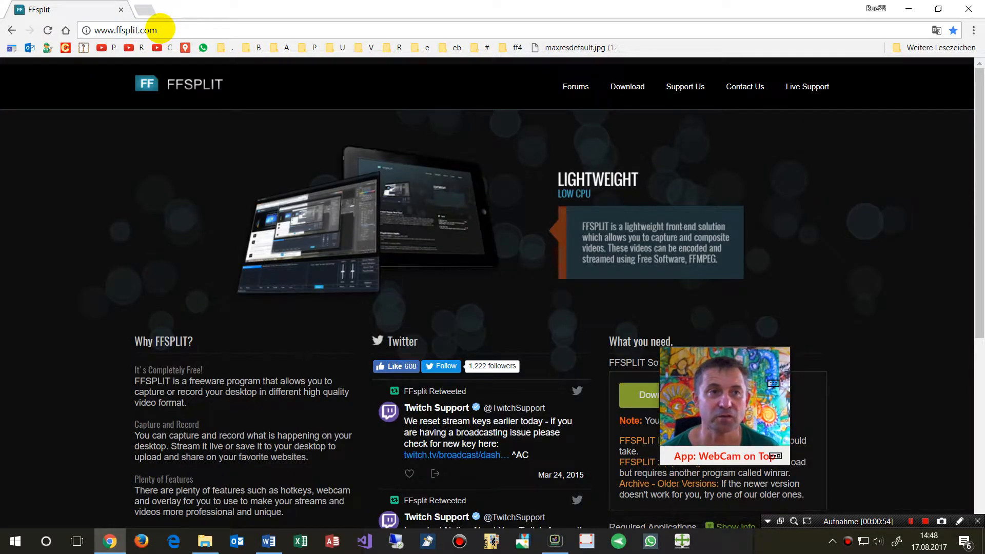
# Step: Move the webcam overlay off the download section, then download the FFsplit installer and run it
pyautogui.moveTo(667, 354); pyautogui.dragTo(847, 88)
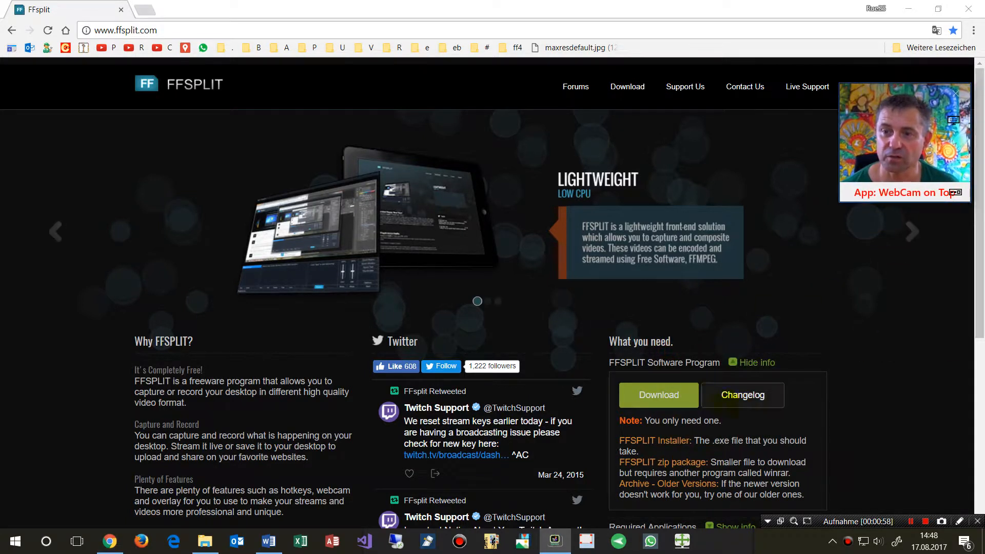
pyautogui.click(661, 397)
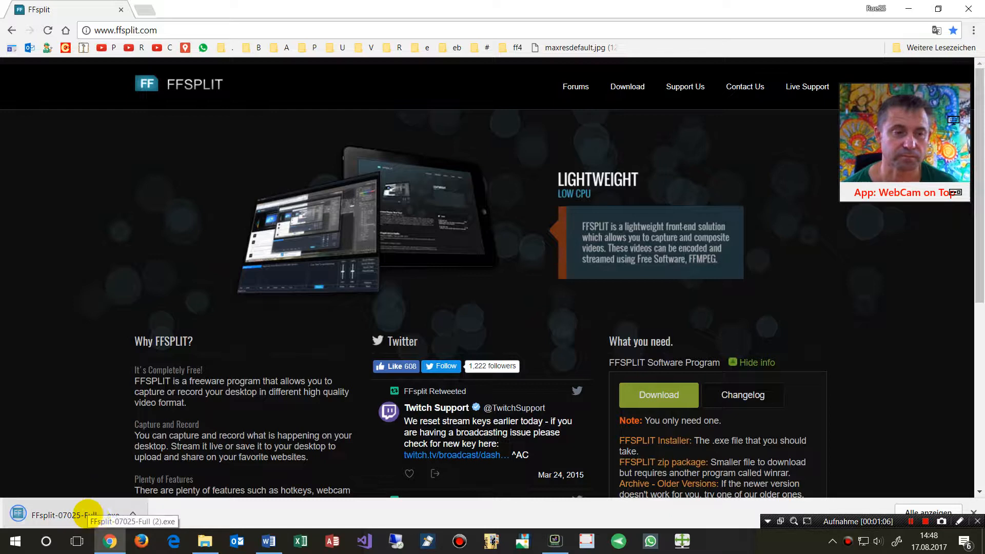
pyautogui.click(106, 512)
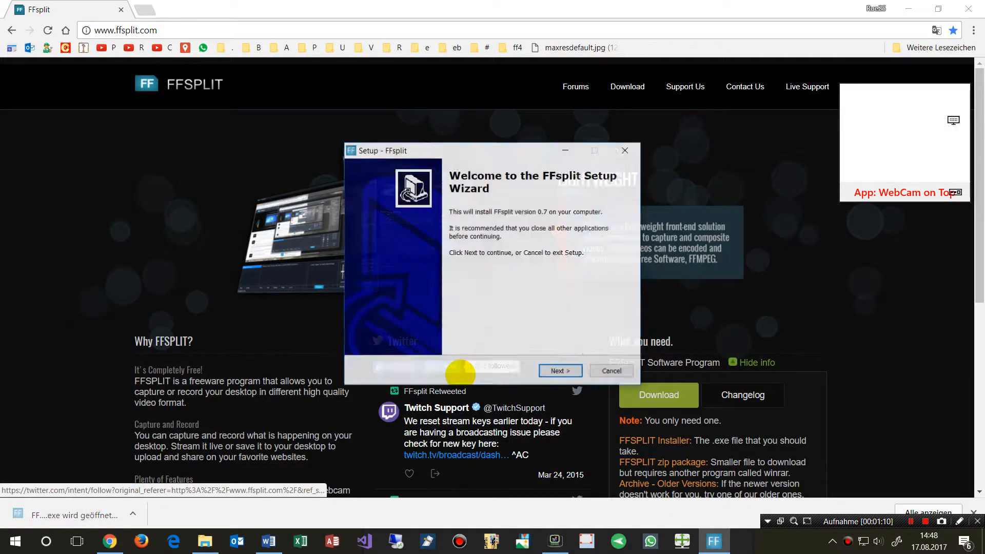
# Step: Install FFsplit into C:\Program Files (x86)\FFsplit, creating the folder and a desktop icon, and launch it when setup finishes
pyautogui.click(558, 370)
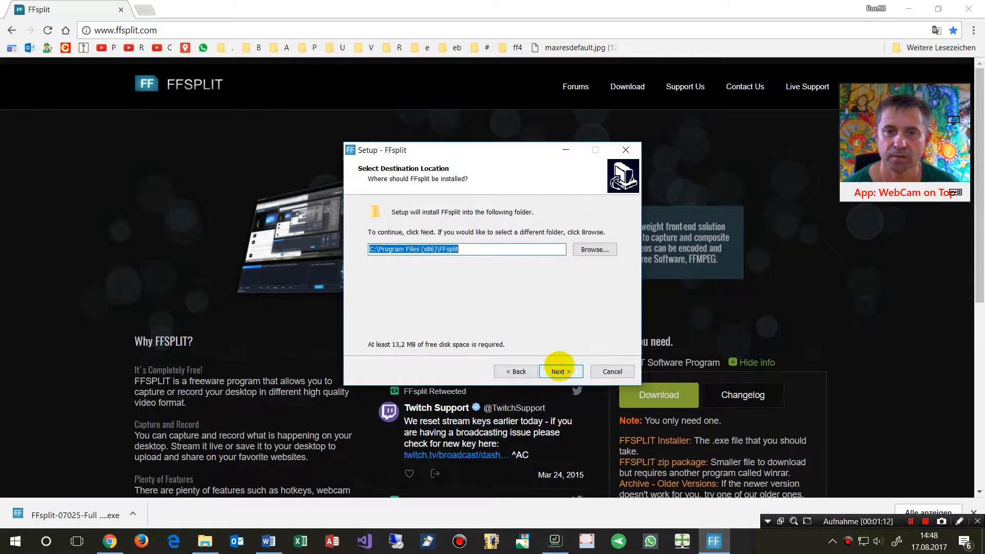
pyautogui.click(561, 370)
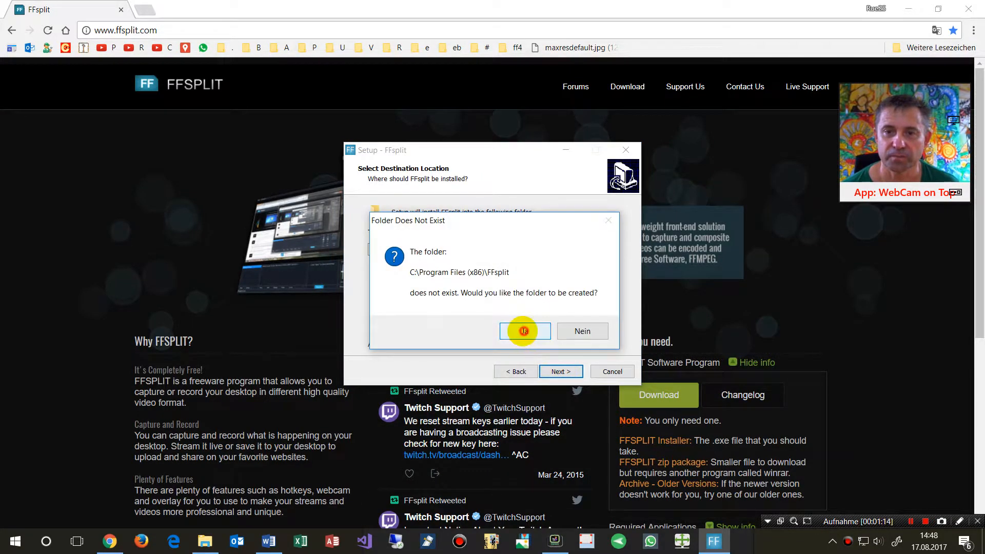
pyautogui.click(523, 331)
pyautogui.click(548, 371)
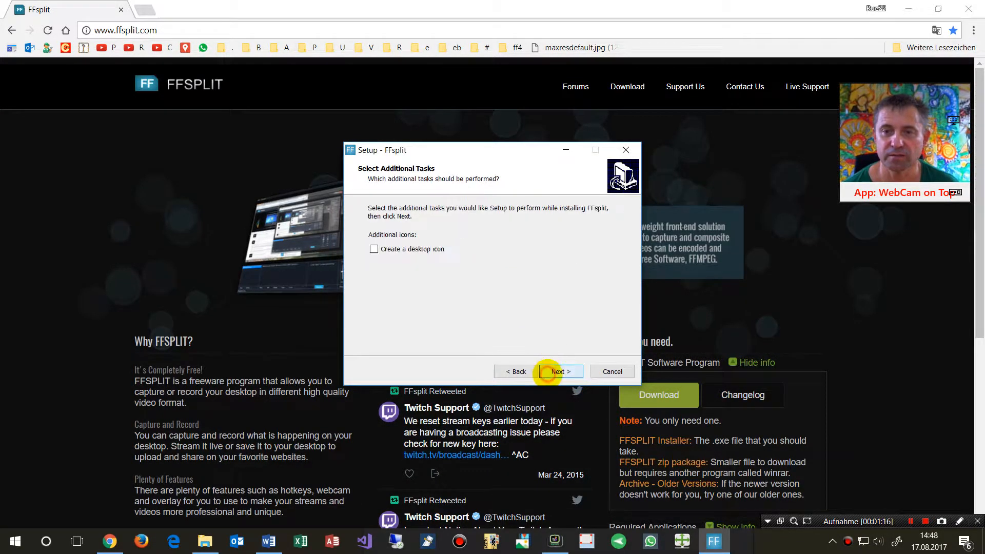
pyautogui.click(375, 249)
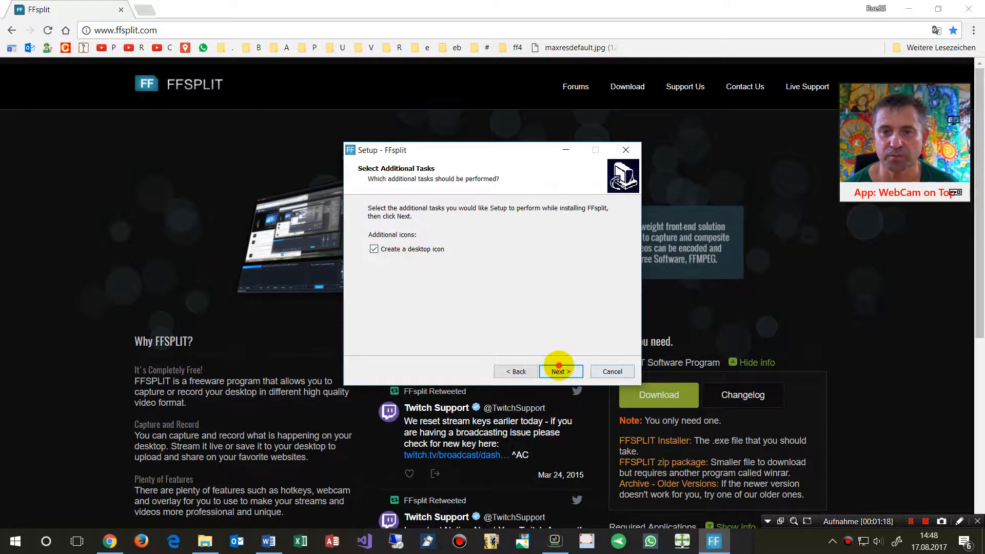
pyautogui.click(559, 366)
pyautogui.click(561, 372)
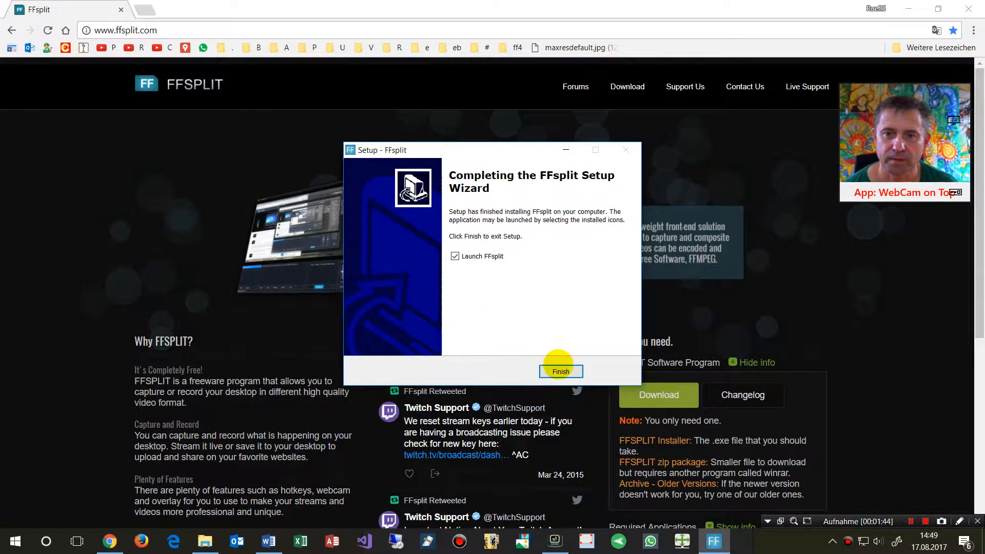
pyautogui.click(560, 371)
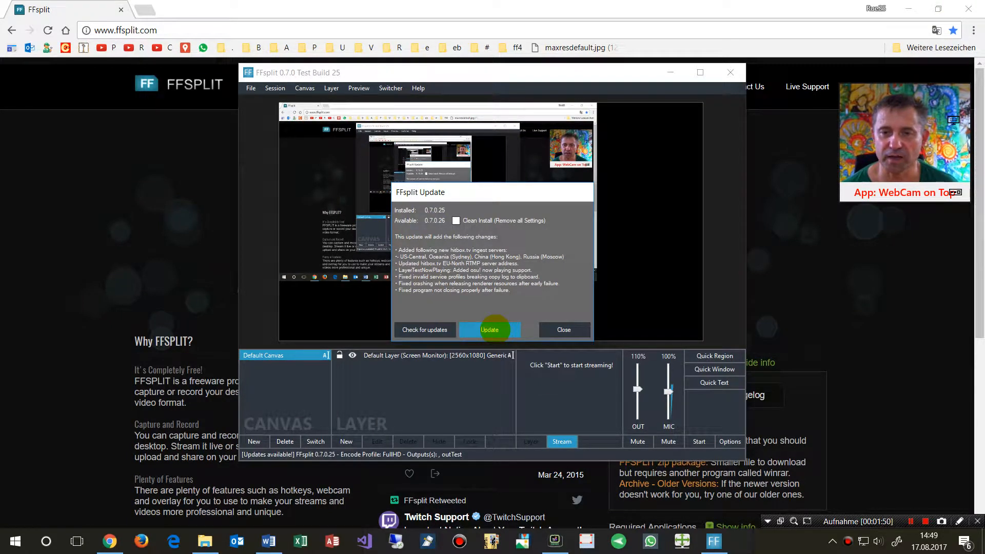
# Step: Update FFsplit to version 0.7.0.26, keeping the destination folder and desktop icon option, and launch it when setup finishes
pyautogui.click(489, 330)
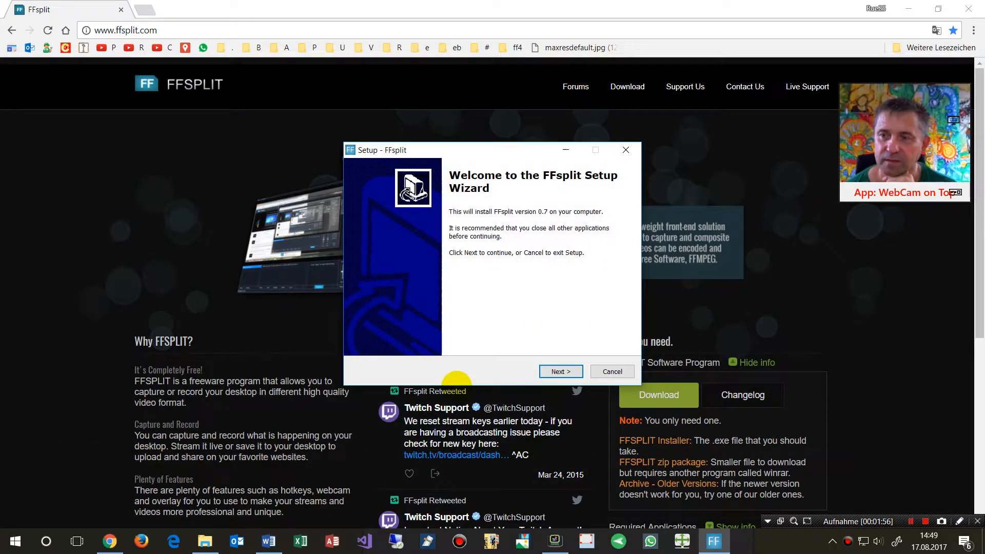
pyautogui.click(560, 371)
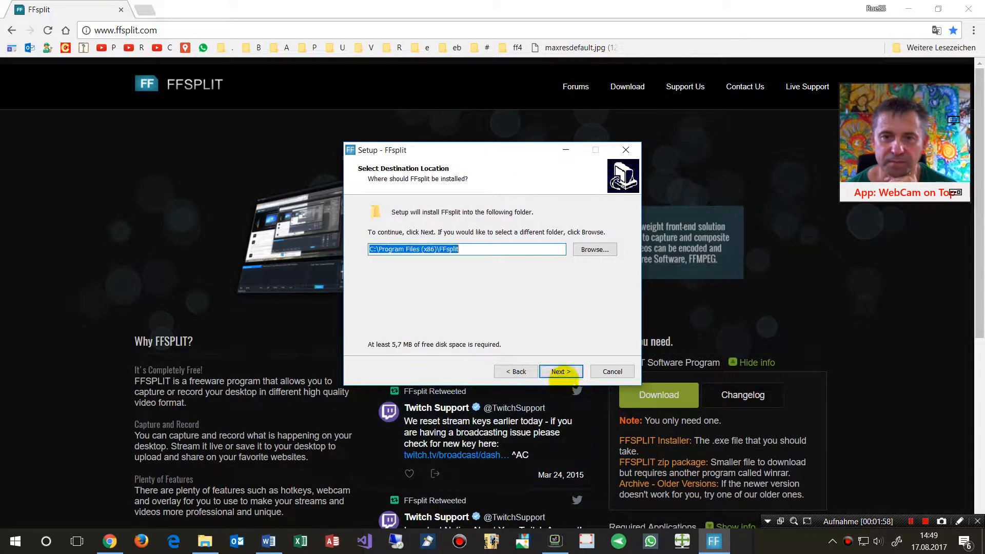
pyautogui.click(559, 372)
pyautogui.click(561, 371)
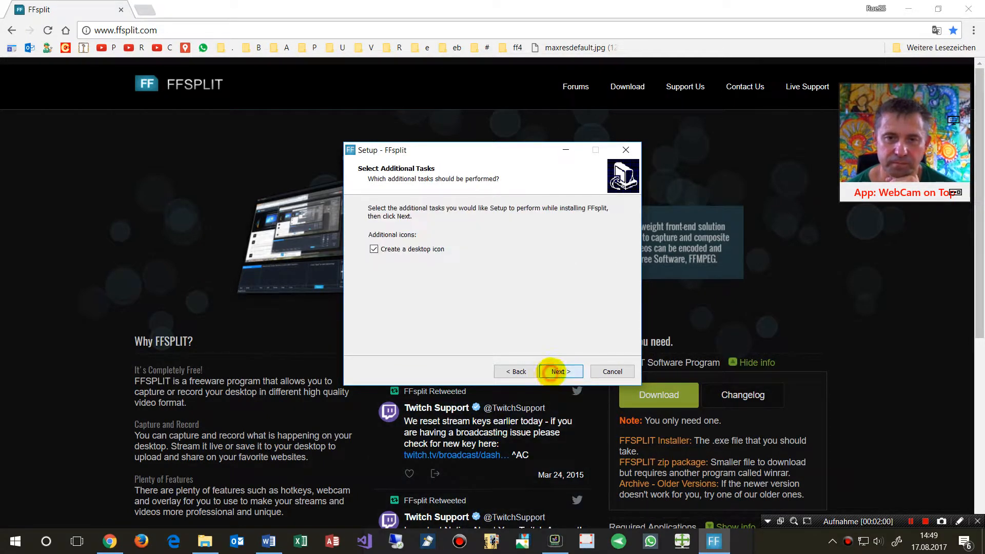
pyautogui.click(559, 372)
pyautogui.click(564, 370)
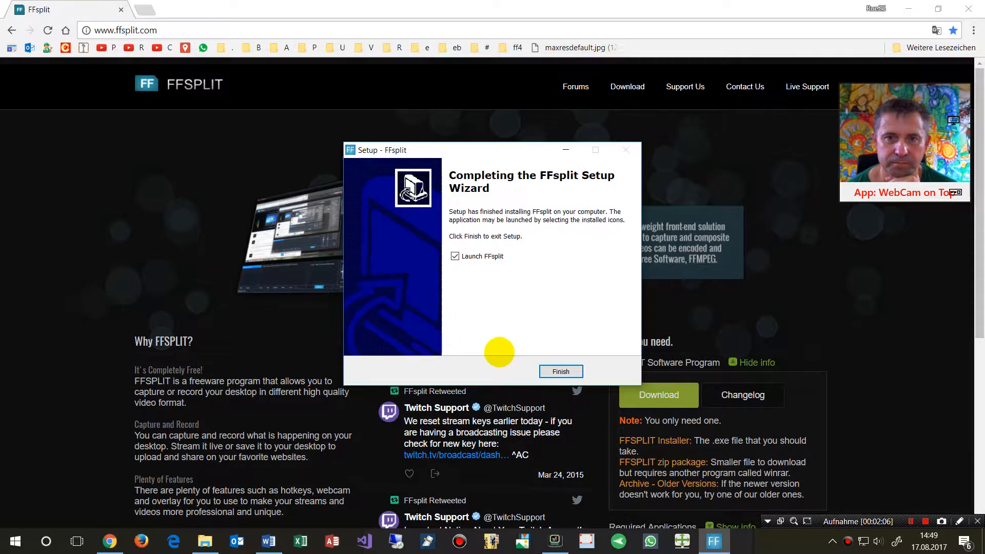
pyautogui.click(561, 371)
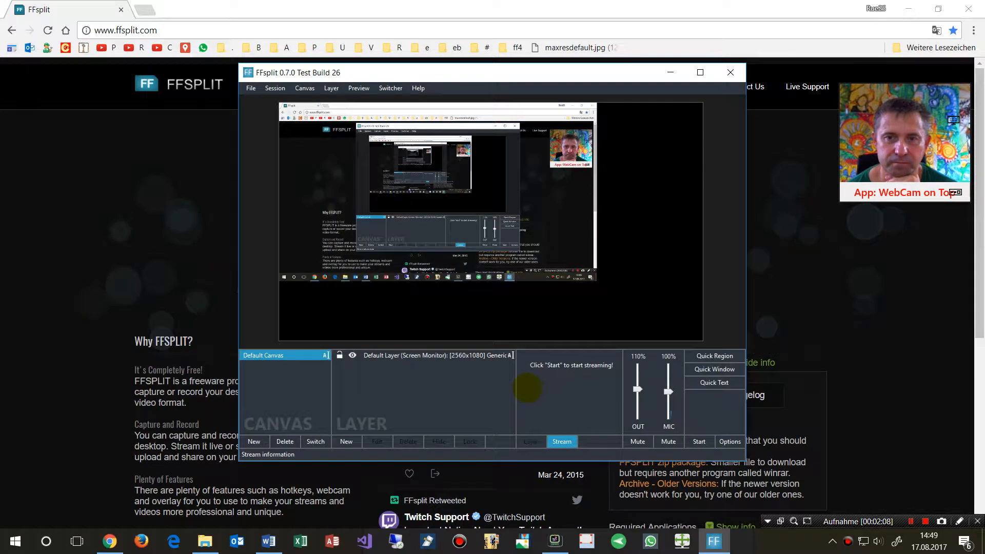
# Step: Close the browser and the Word document, saving the changes to #YT_Logo.htm
pyautogui.click(967, 9)
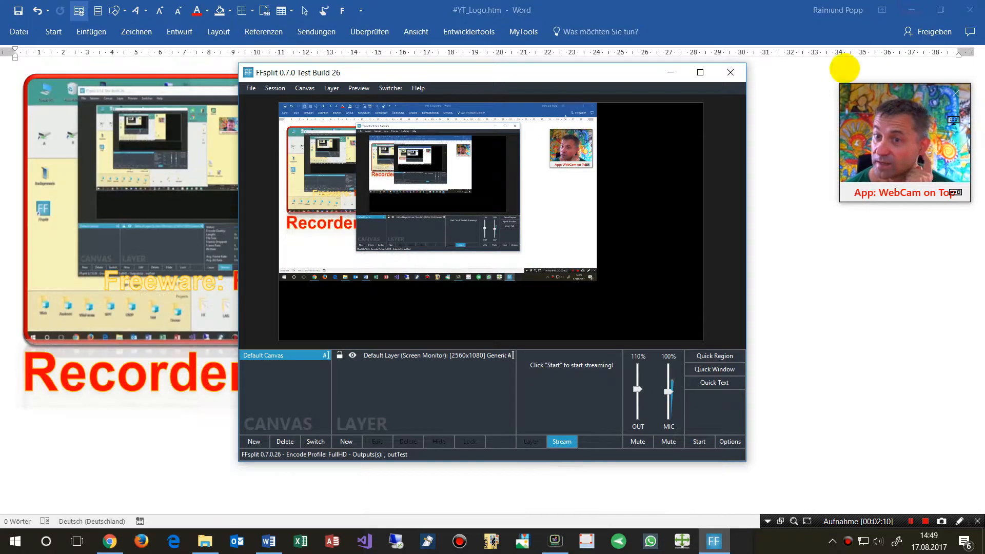
pyautogui.click(969, 9)
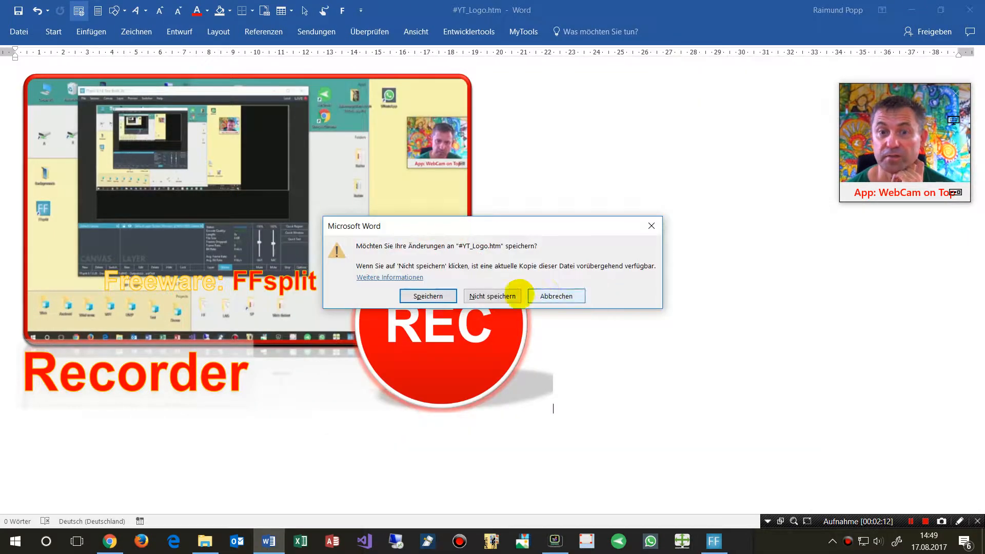
pyautogui.click(427, 296)
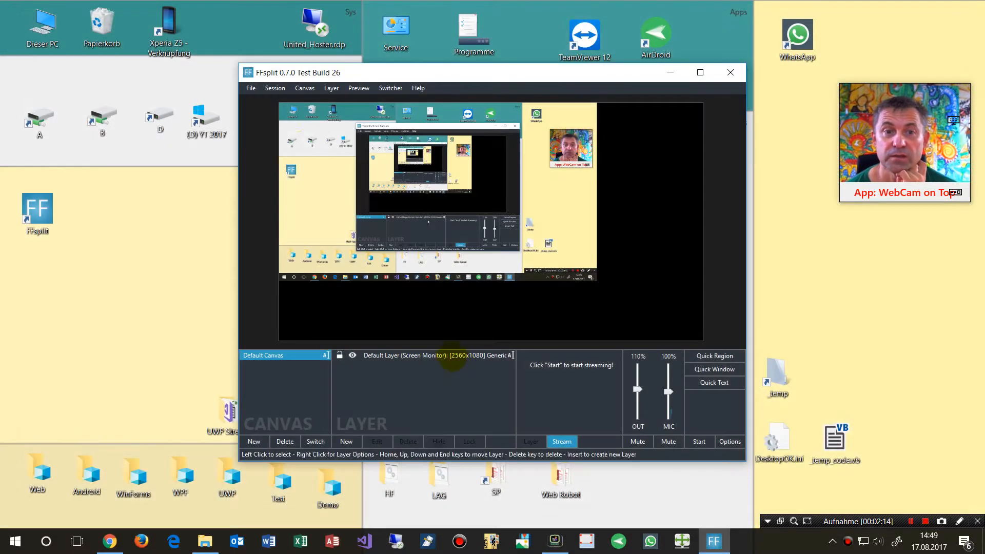
# Step: Enlarge the FFsplit window and reposition it on the desktop beside the webcam overlay
pyautogui.moveTo(252, 71); pyautogui.dragTo(104, 39)
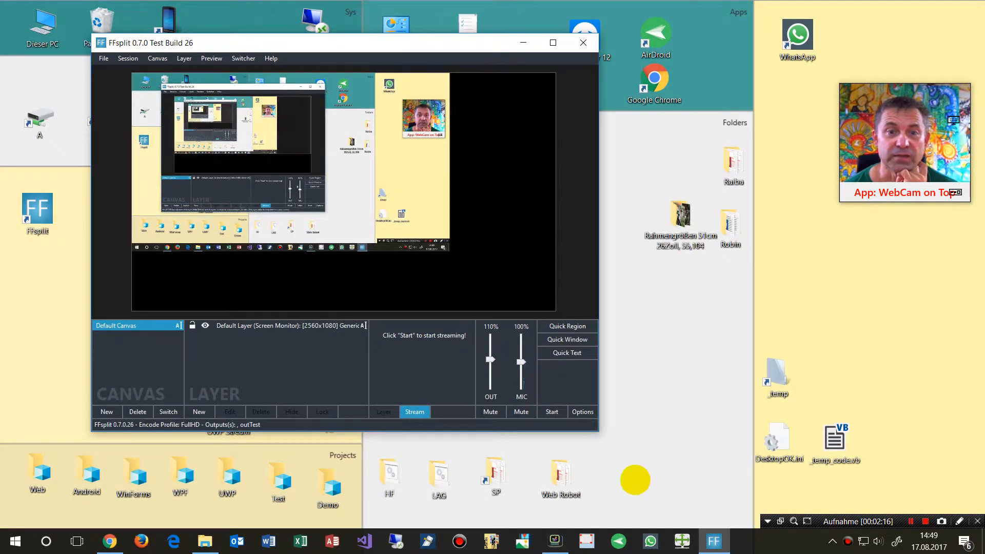
pyautogui.moveTo(596, 434); pyautogui.dragTo(750, 524)
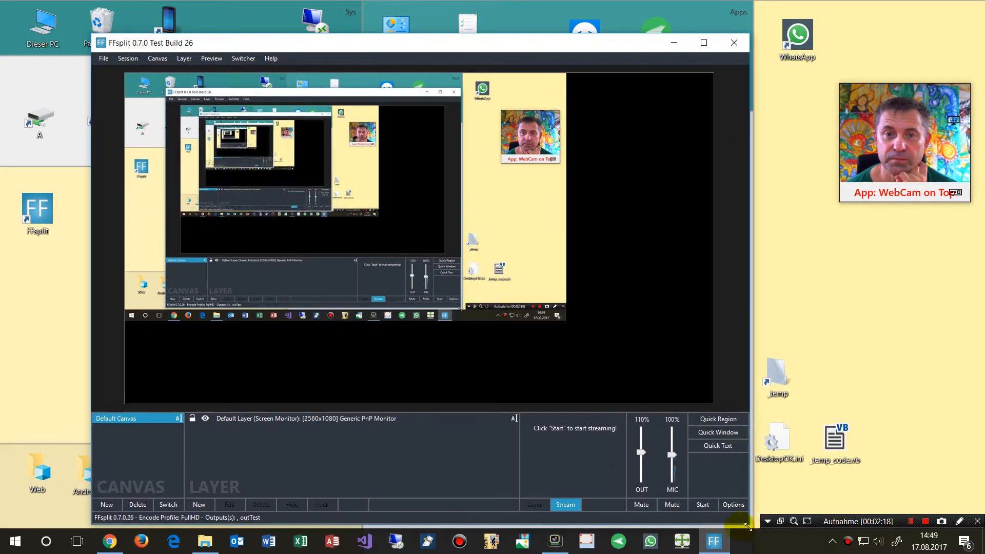
pyautogui.moveTo(318, 47); pyautogui.dragTo(293, 30)
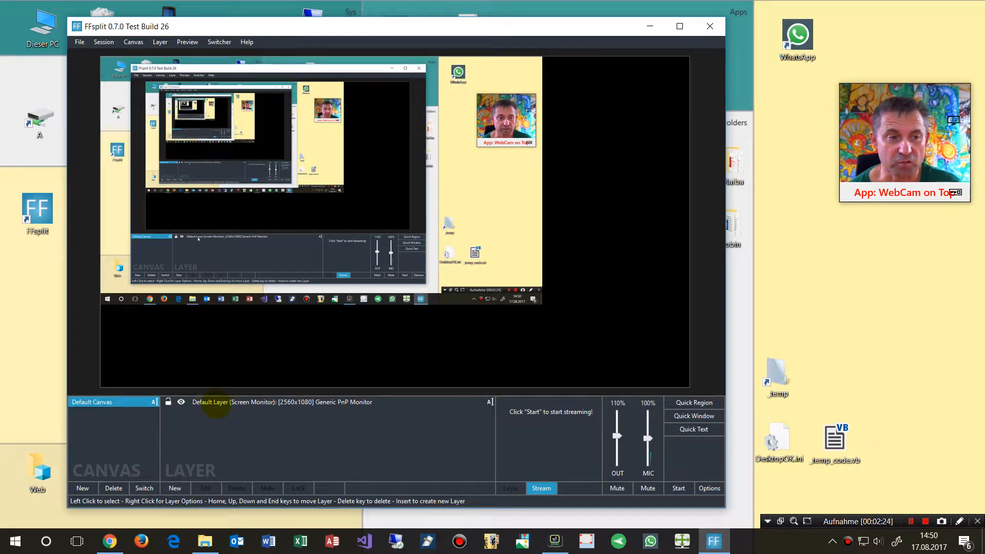
# Step: Select the Default Layer (Screen Monitor) and look over the available canvas commands
pyautogui.click(207, 405)
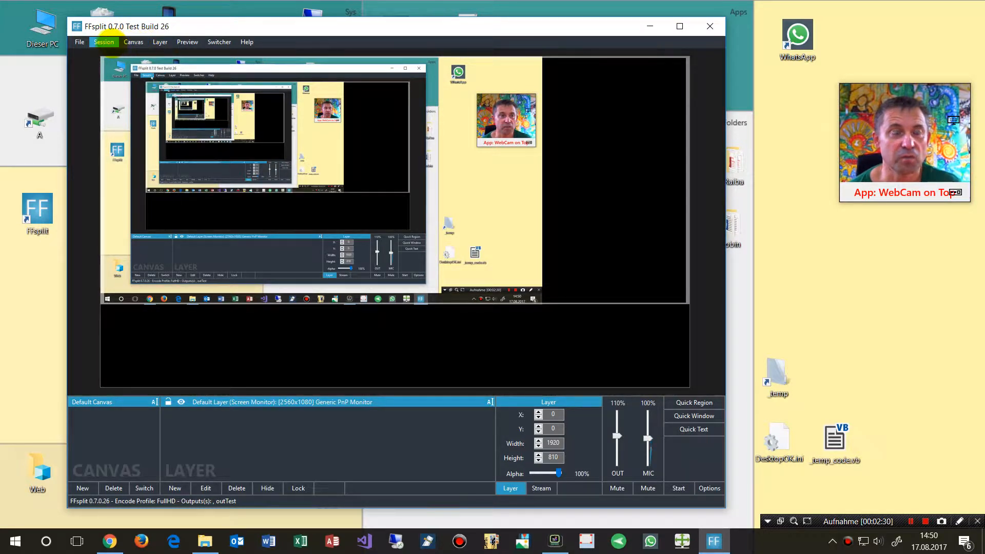
pyautogui.click(110, 44)
pyautogui.moveTo(132, 41)
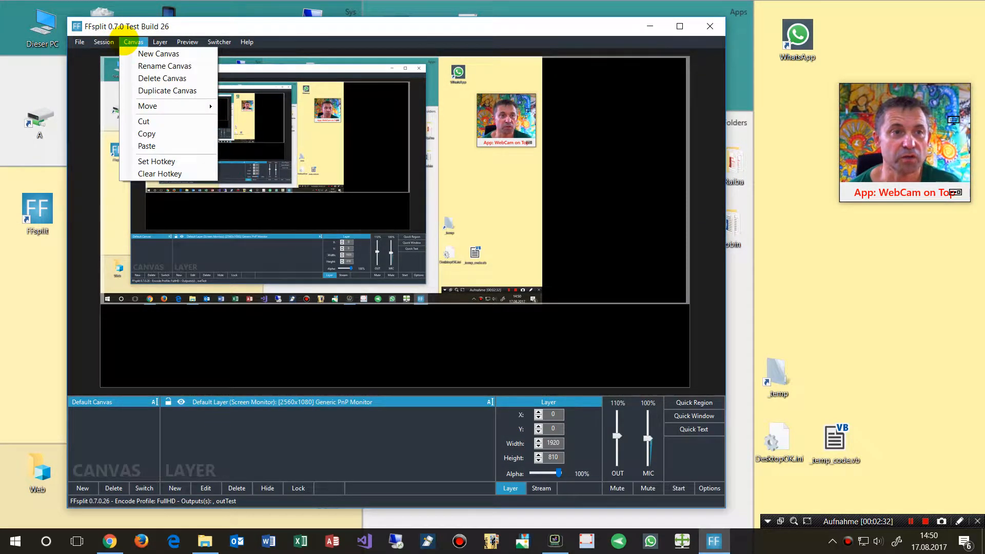
pyautogui.click(301, 104)
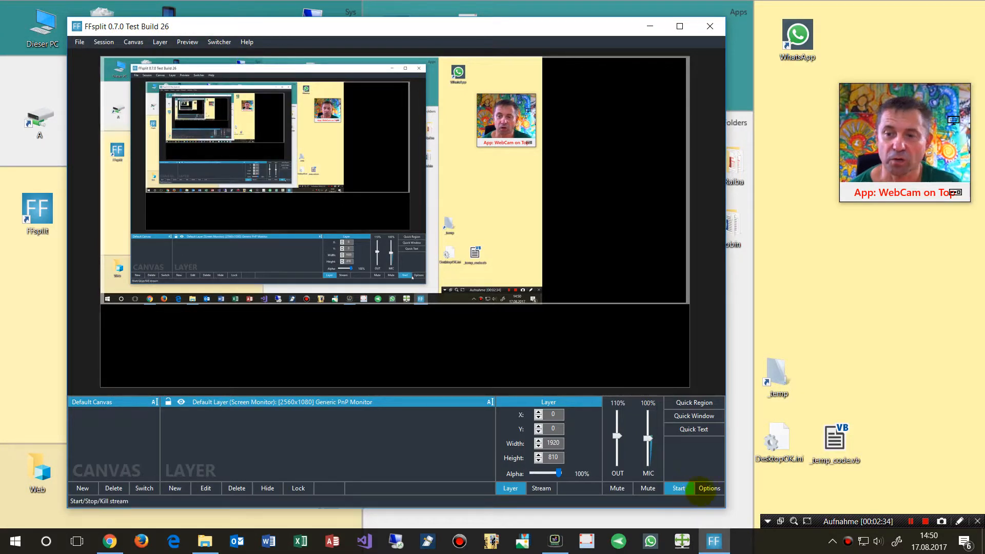
# Step: Open the FFsplit options and review the session and outTest output settings, keeping FullHD as the encoder profile
pyautogui.click(701, 489)
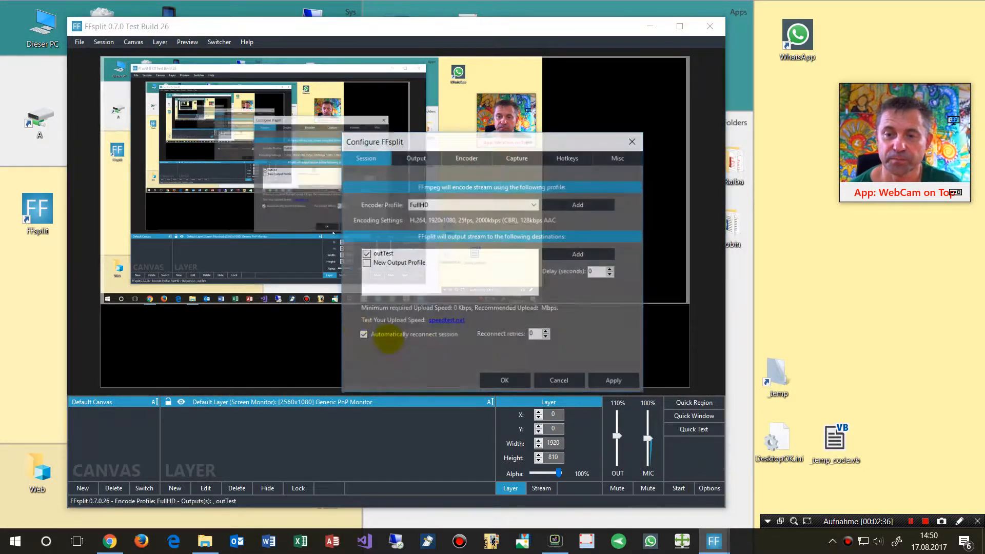
pyautogui.click(383, 251)
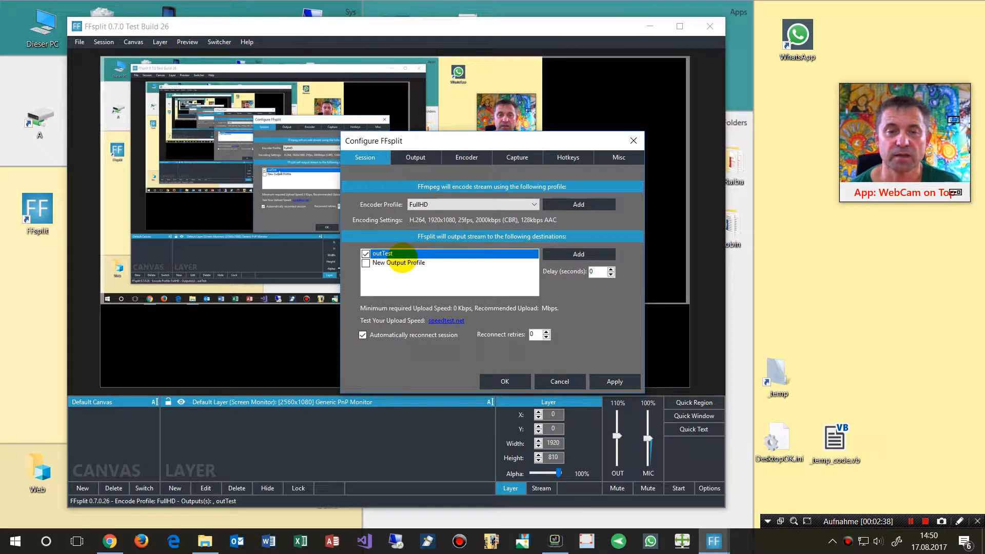
pyautogui.click(413, 159)
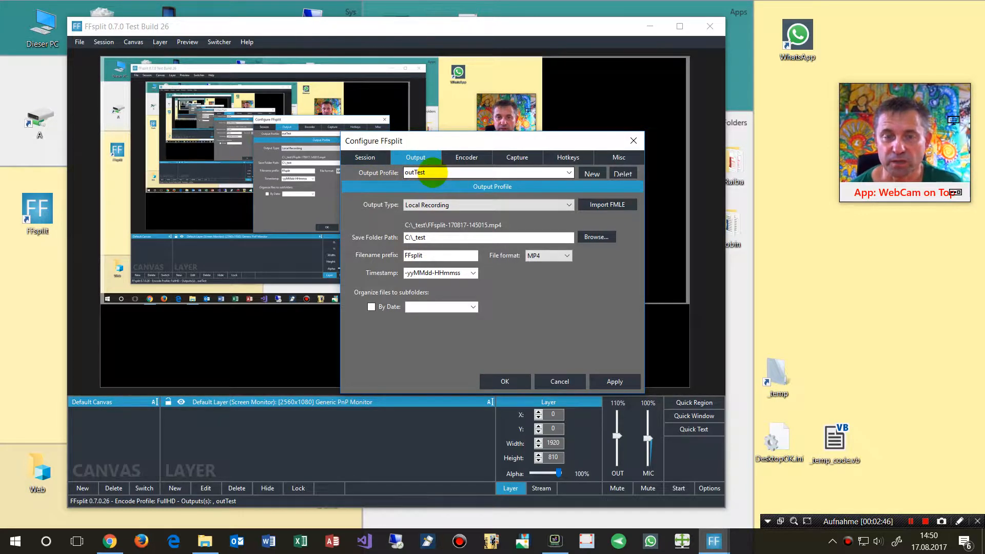
pyautogui.click(376, 157)
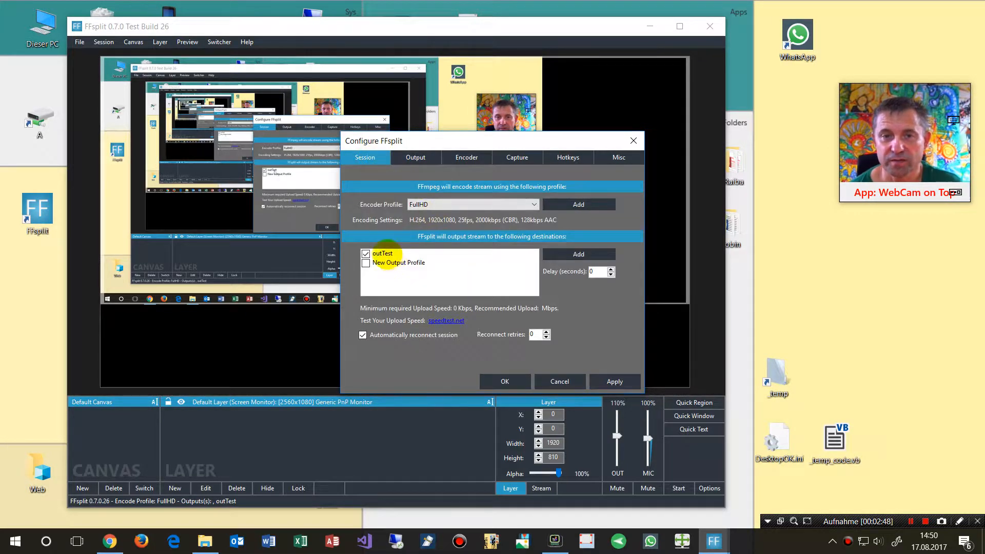
pyautogui.click(426, 206)
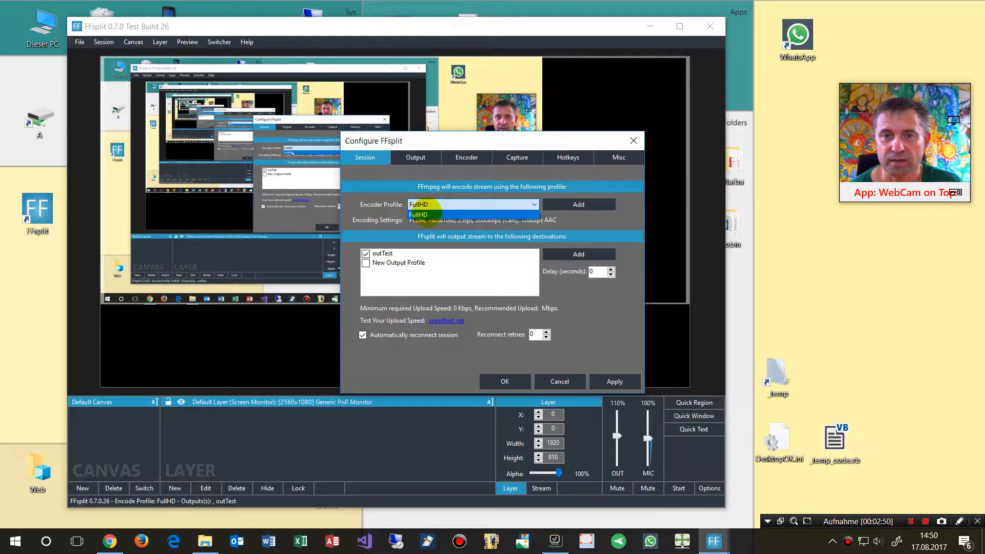
pyautogui.click(425, 214)
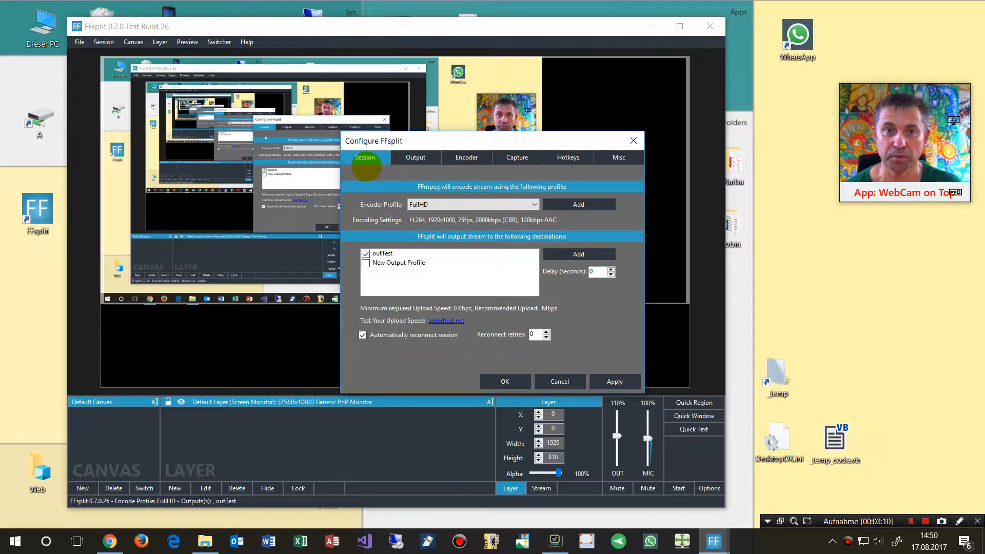
# Step: Review the outTest output profile and keep Local Recording as its output type
pyautogui.click(416, 158)
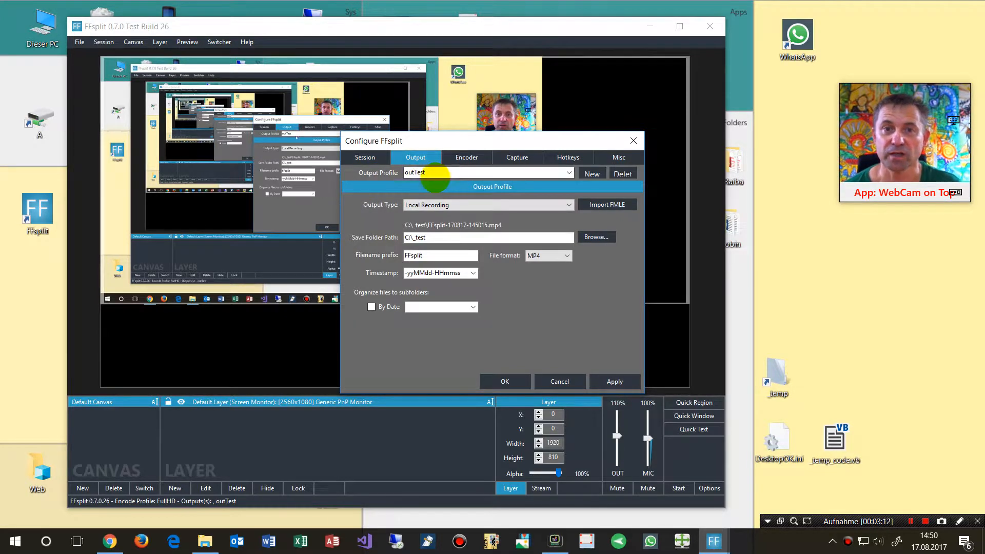
pyautogui.moveTo(440, 174); pyautogui.dragTo(398, 172)
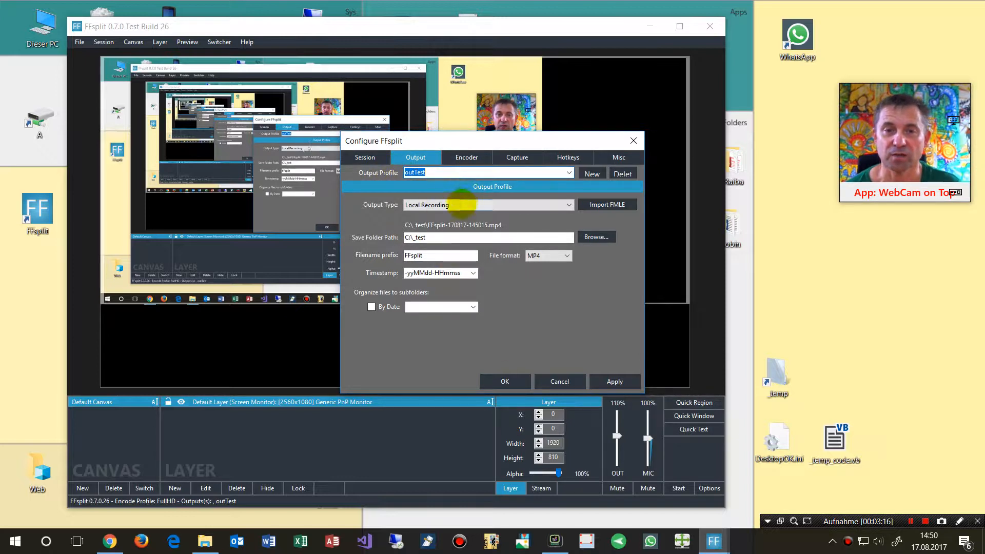
pyautogui.click(445, 205)
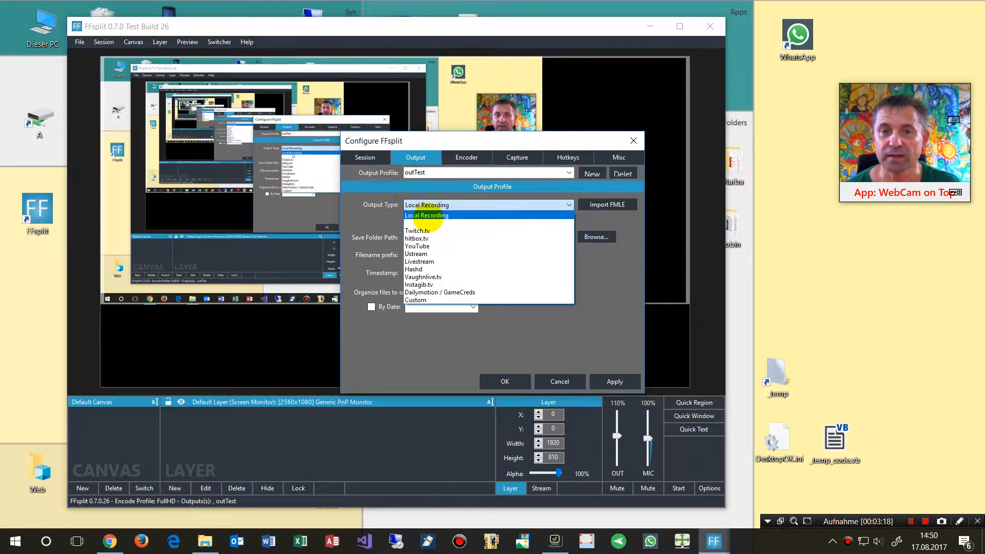
pyautogui.click(428, 215)
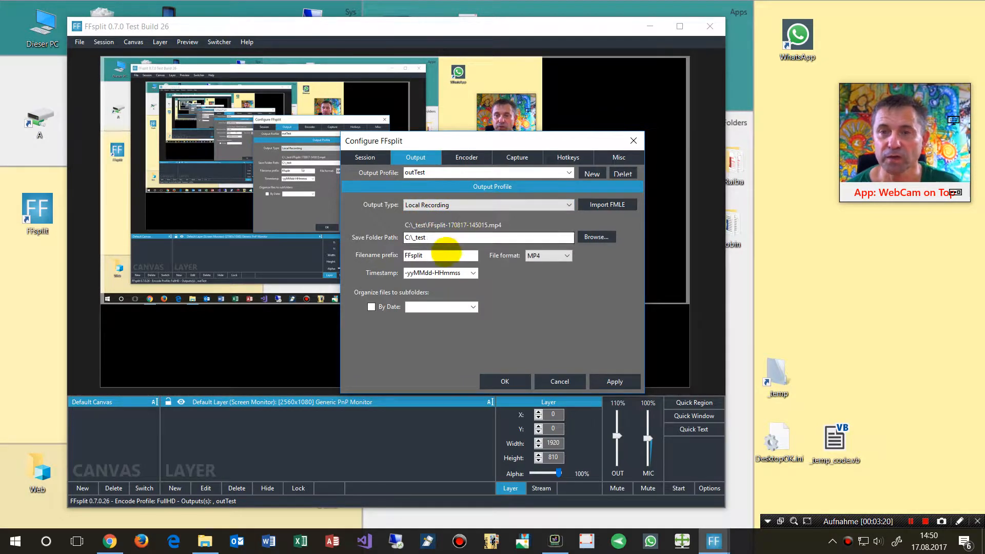
pyautogui.click(442, 205)
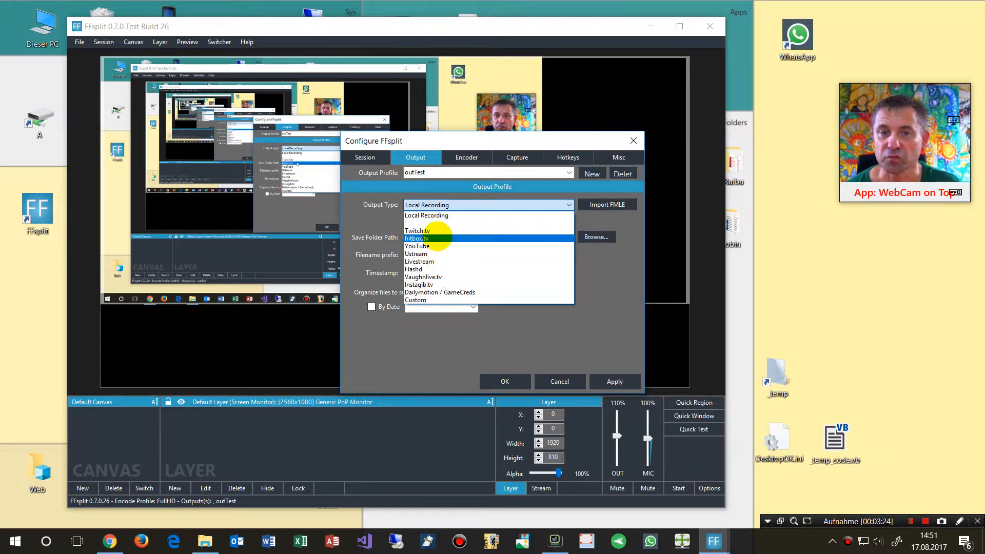
pyautogui.click(427, 214)
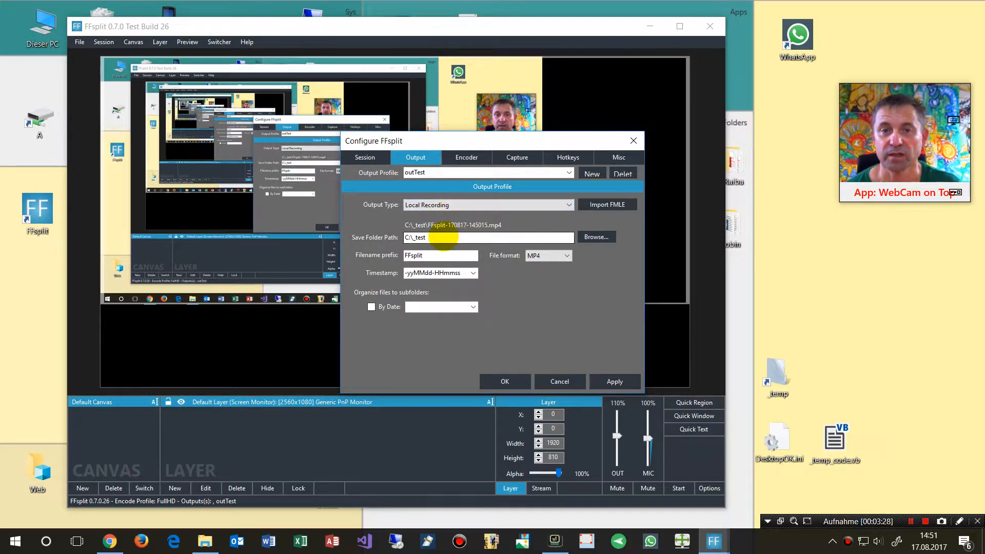
# Step: Check the save folder C:\_test in File Explorer and return to the FFsplit output settings
pyautogui.scroll(-2, 482, 277)
pyautogui.click(463, 314)
pyautogui.click(507, 347)
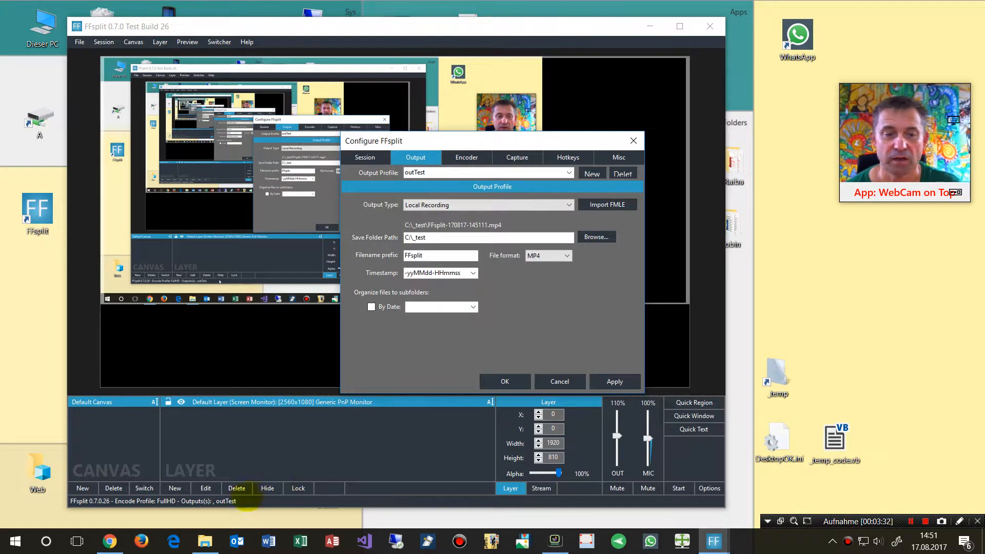
pyautogui.click(204, 541)
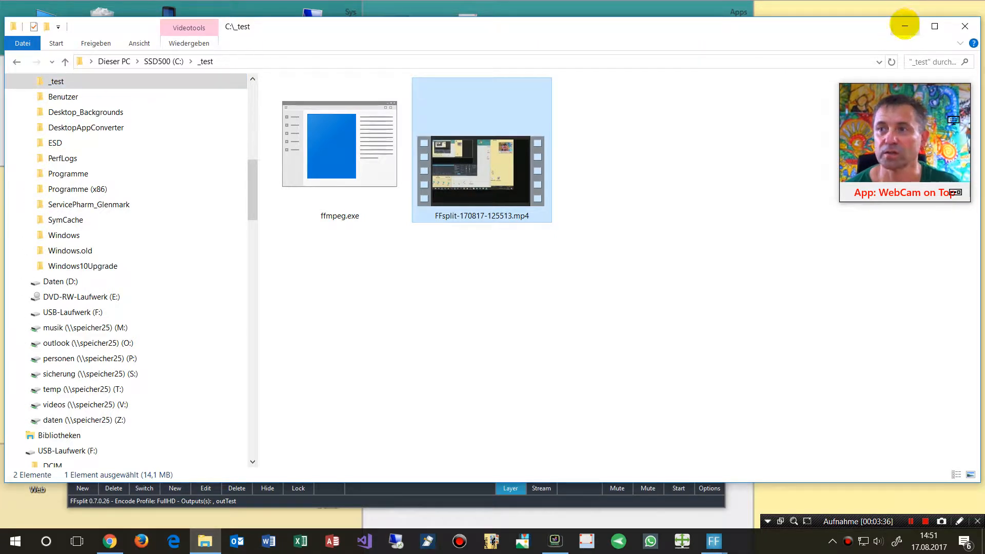
pyautogui.click(893, 26)
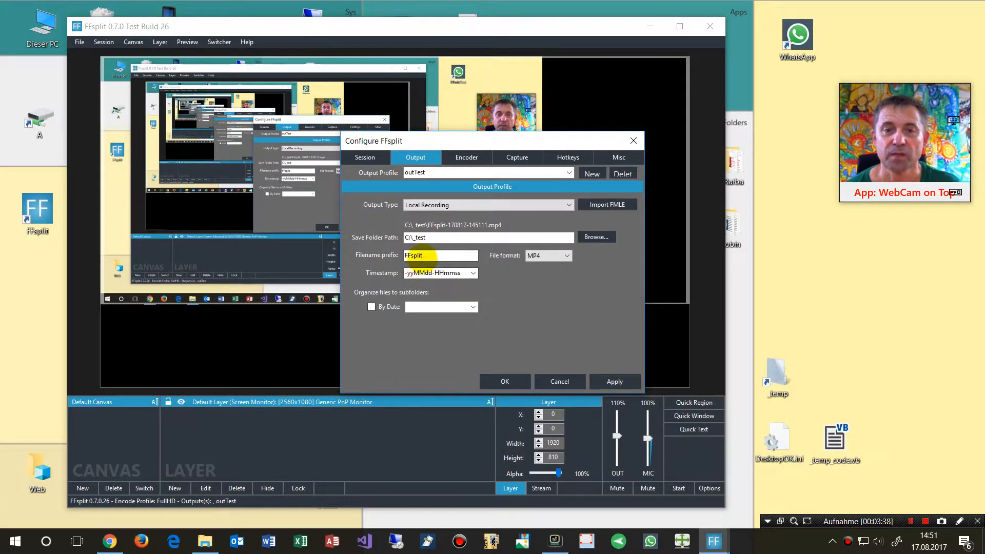
# Step: Set the outTest filename prefix to ScreenRecord and choose MP4 as the file format
pyautogui.moveTo(444, 257); pyautogui.dragTo(378, 262)
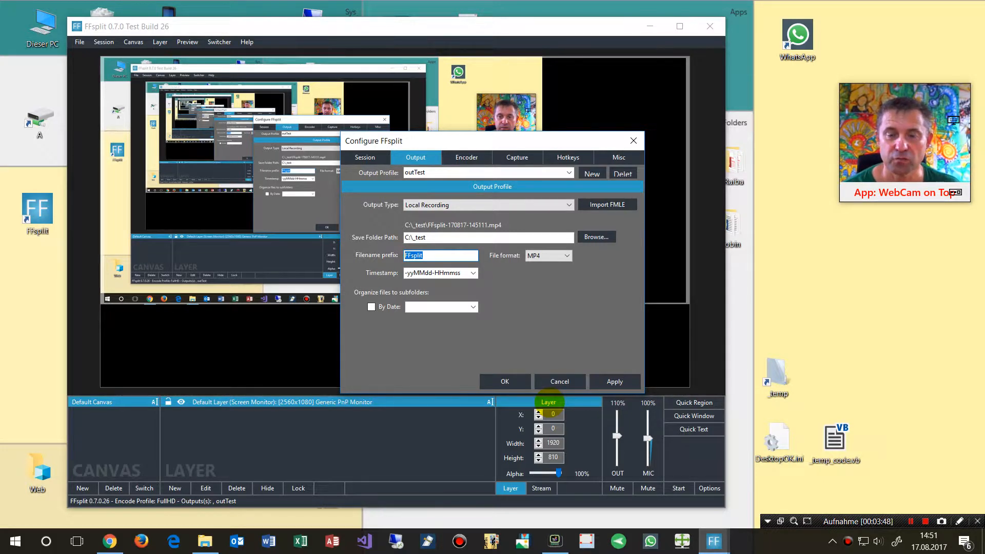
pyautogui.write('Screen')
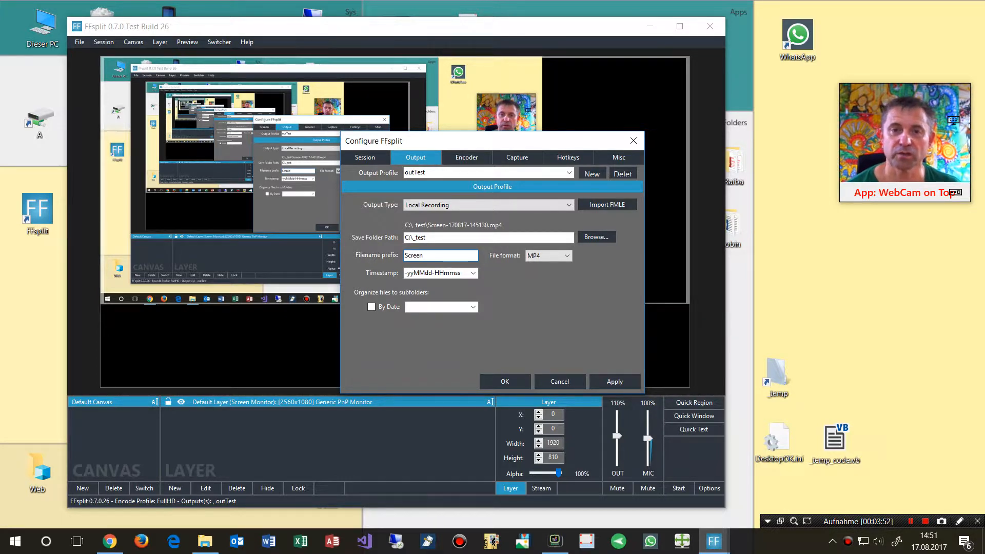
pyautogui.write('Re')
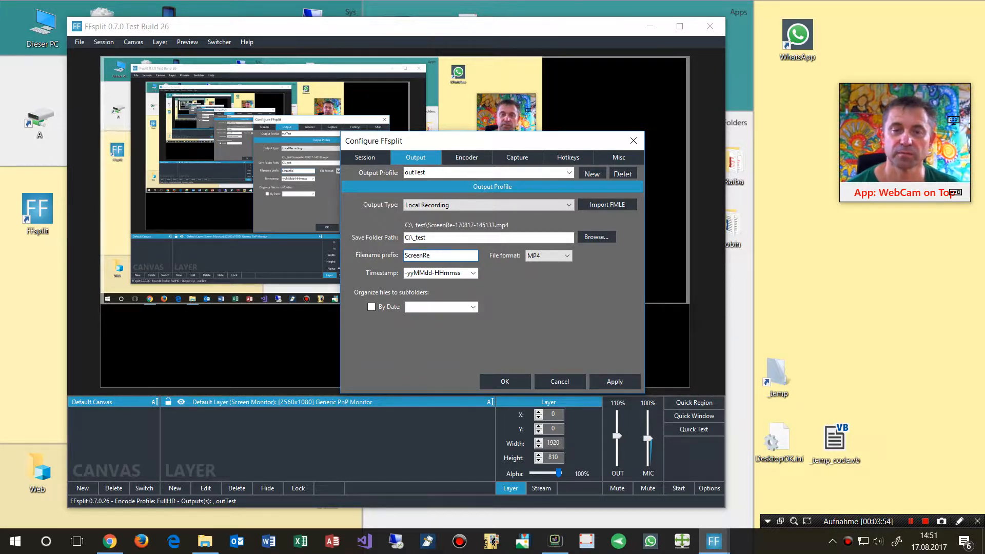
pyautogui.write('cord')
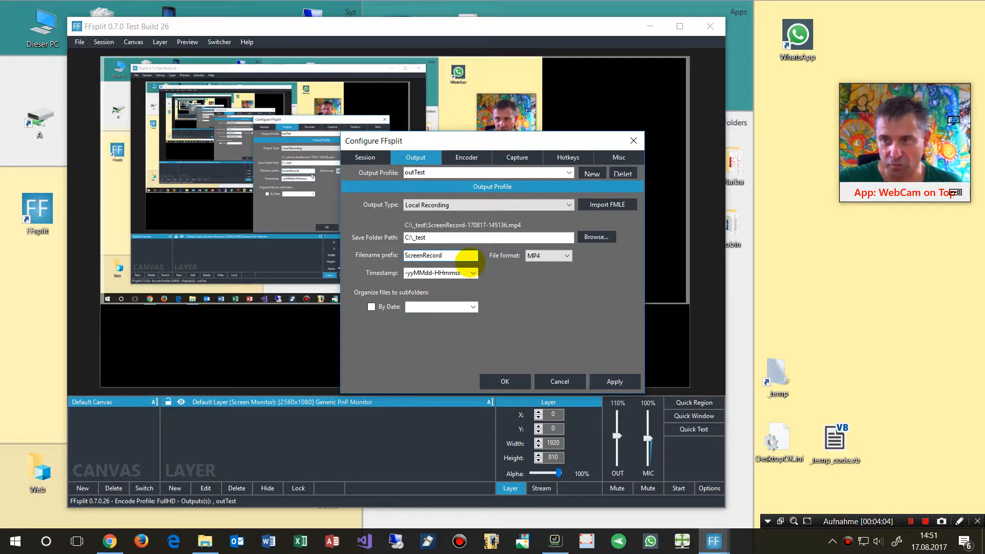
pyautogui.click(557, 257)
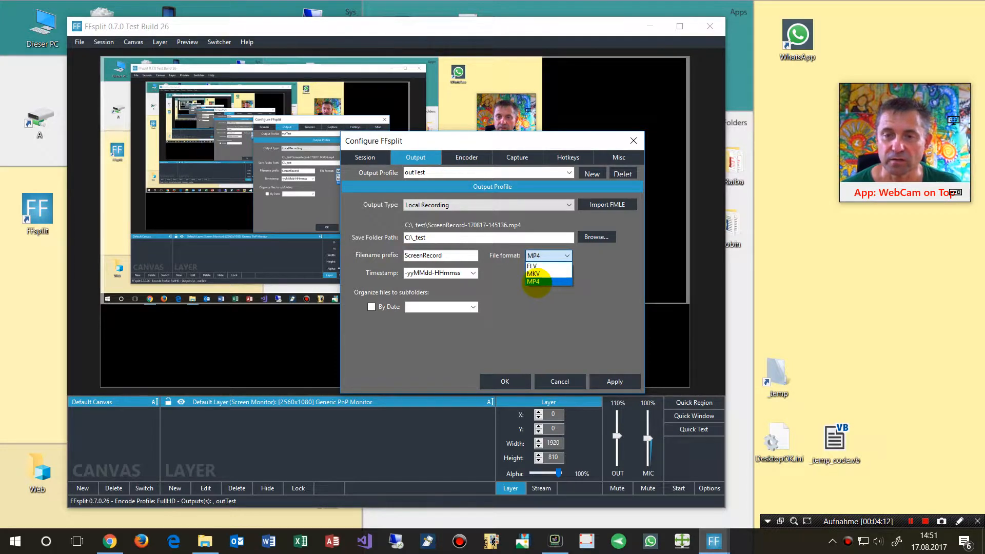
pyautogui.click(533, 281)
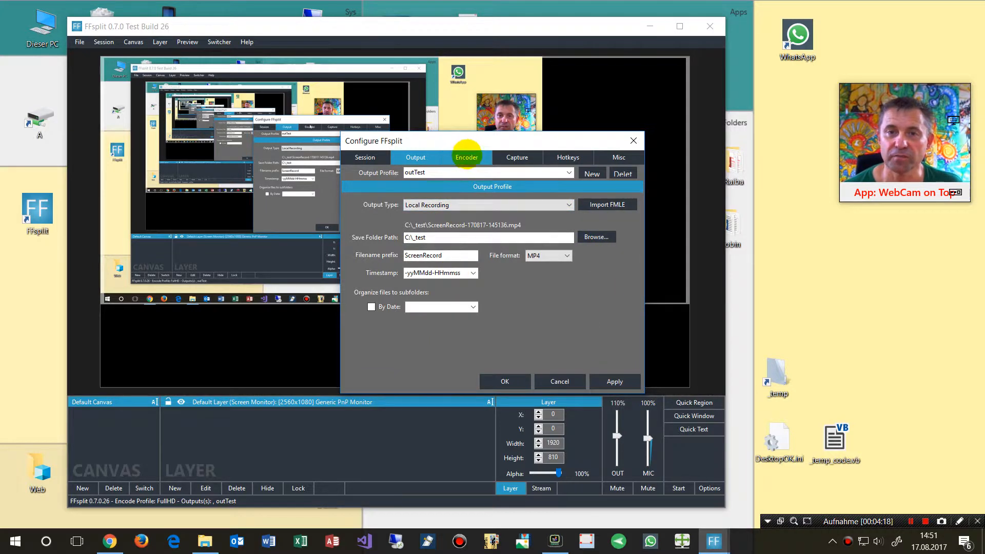
# Step: Review the video resolution of the FullHD encoder profile and choose a frame rate of 25 fps
pyautogui.click(466, 157)
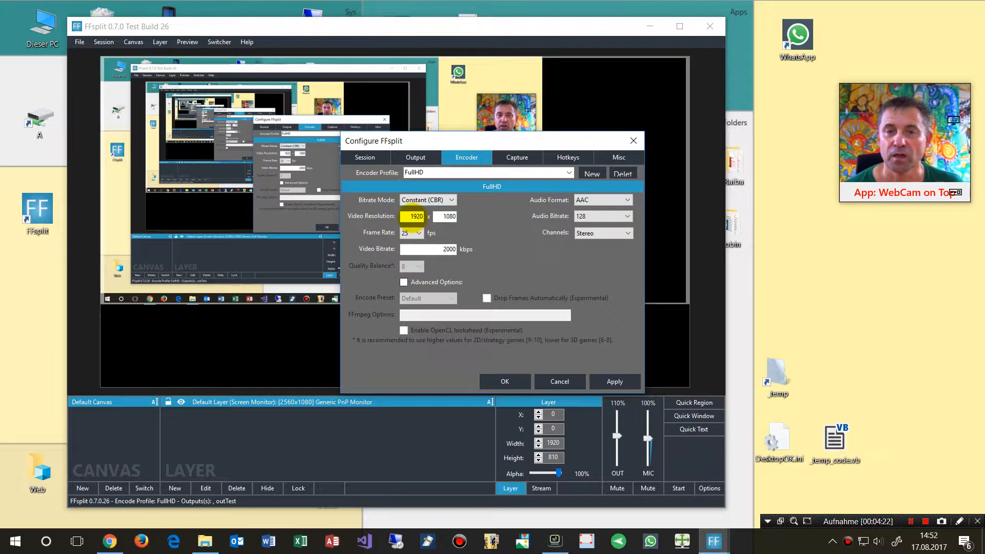
pyautogui.doubleClick(407, 217)
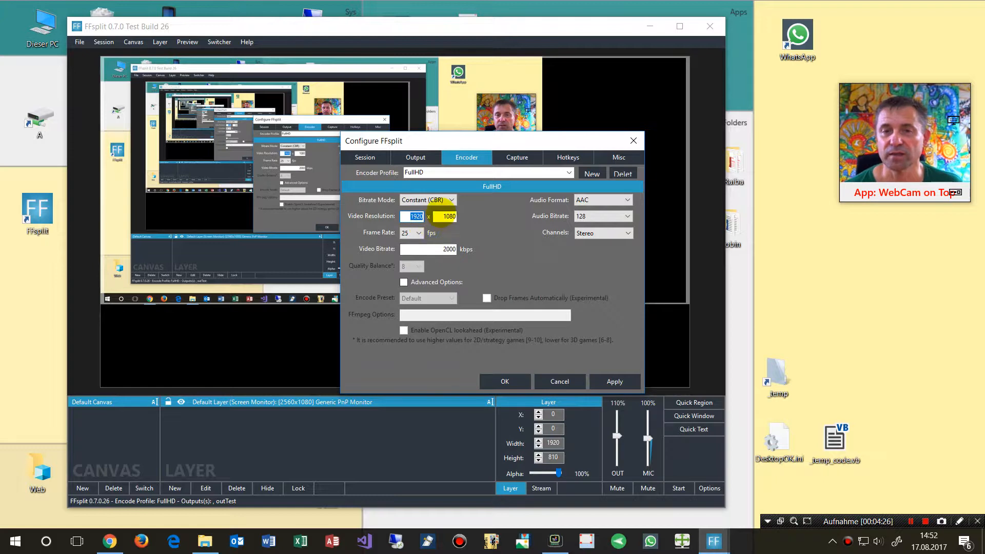
pyautogui.doubleClick(447, 216)
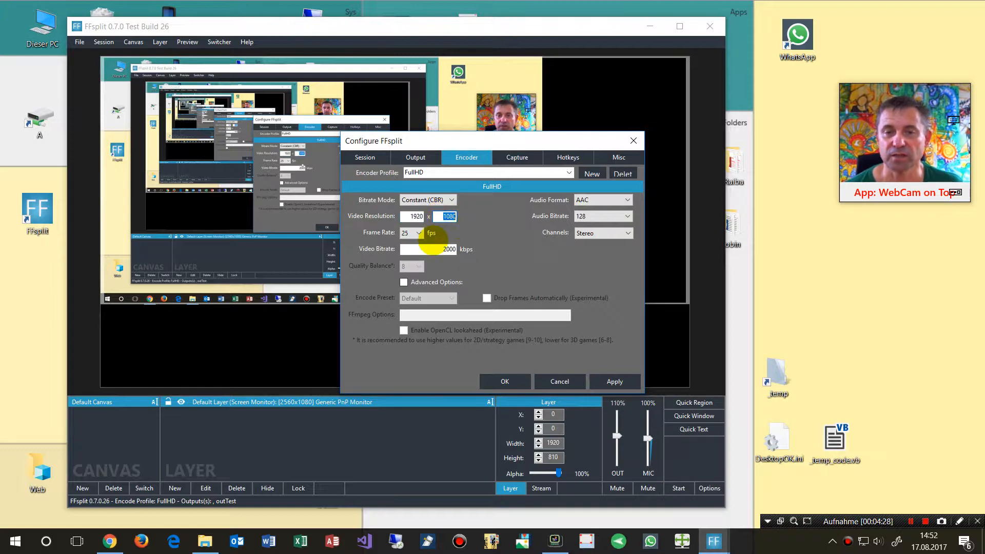
pyautogui.click(413, 233)
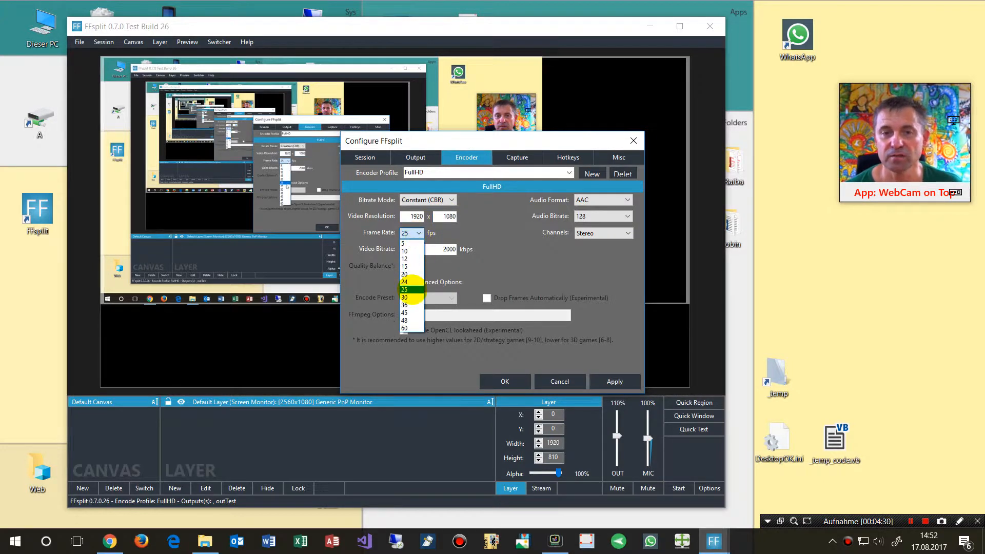
pyautogui.click(412, 290)
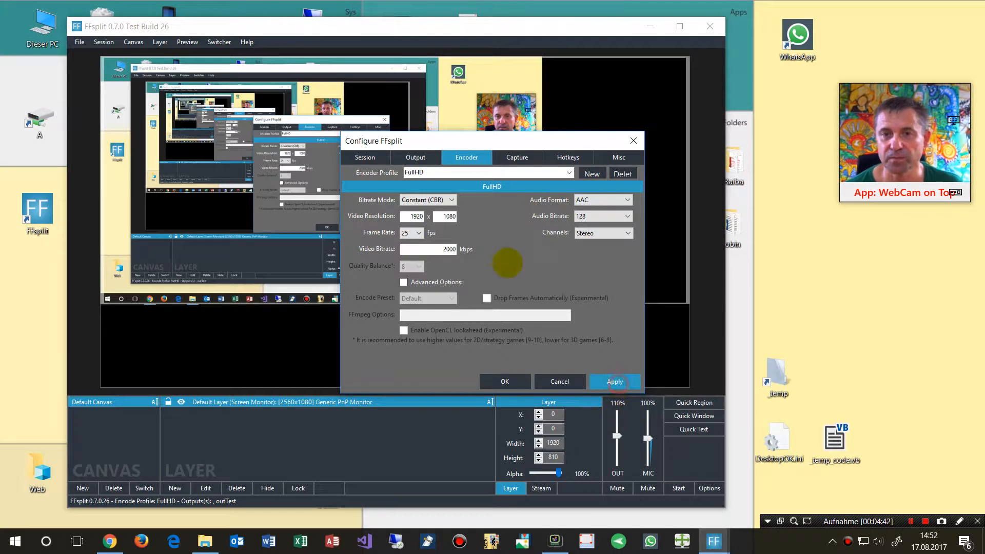
# Step: Choose the 34UM95-4 (NVIDIA High Definition Audio) device as the capture playback device
pyautogui.click(518, 157)
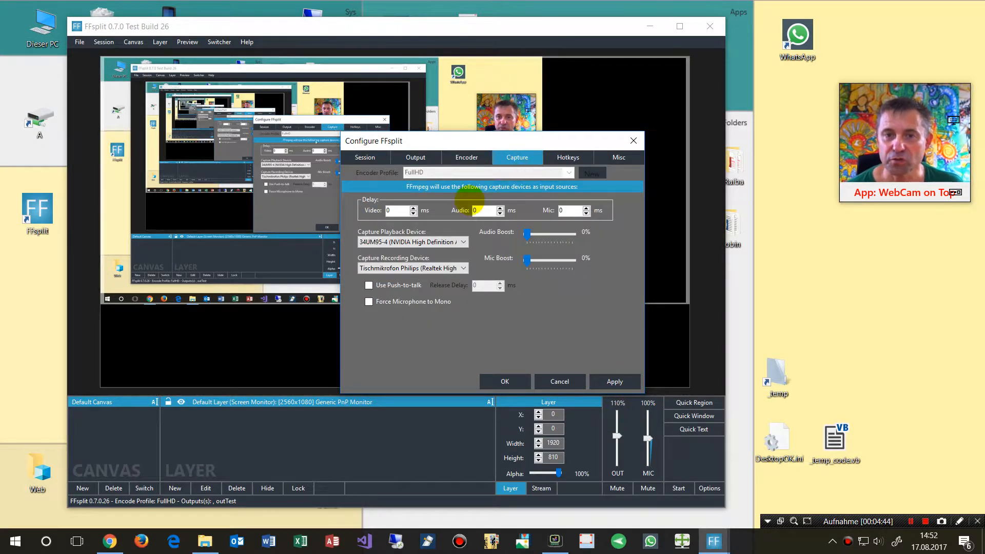
pyautogui.click(464, 242)
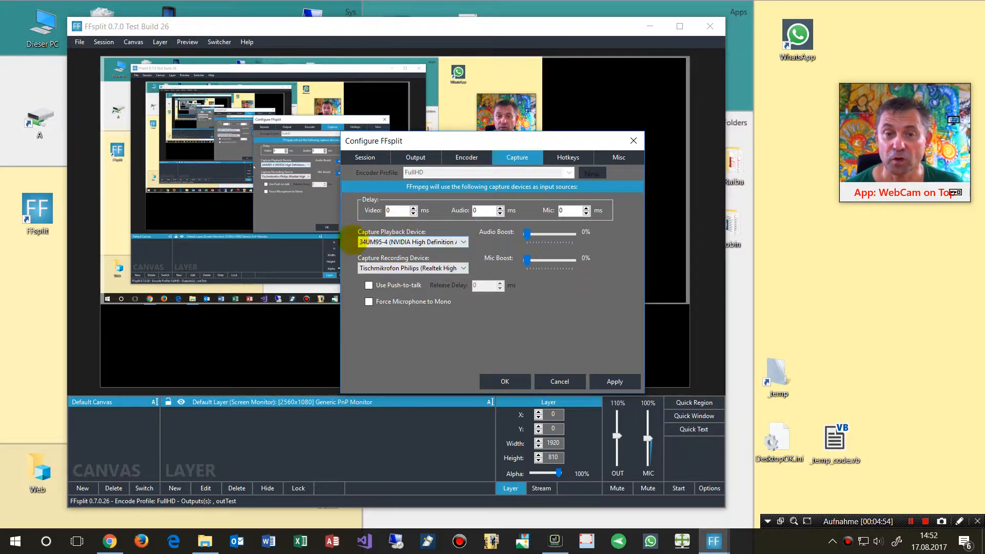
pyautogui.click(418, 242)
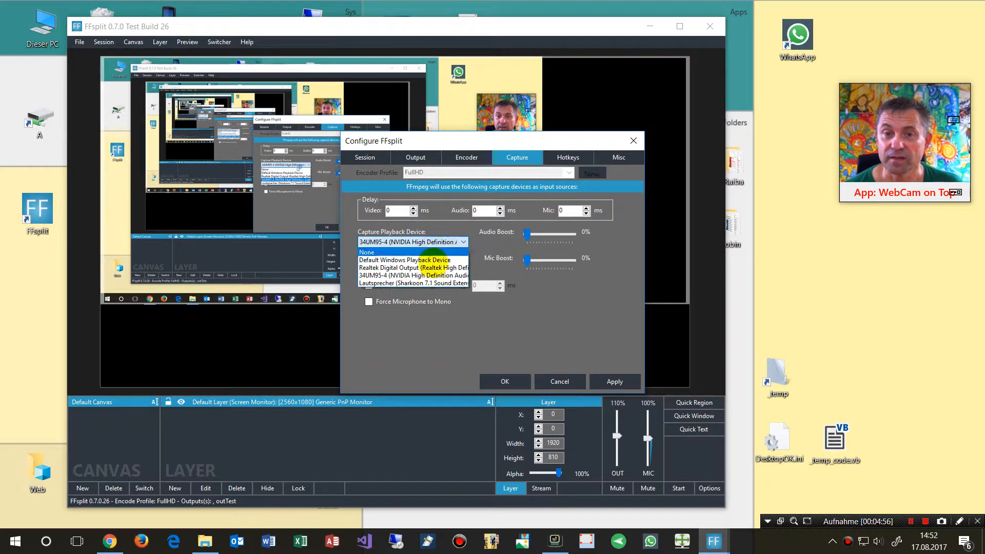
pyautogui.click(430, 274)
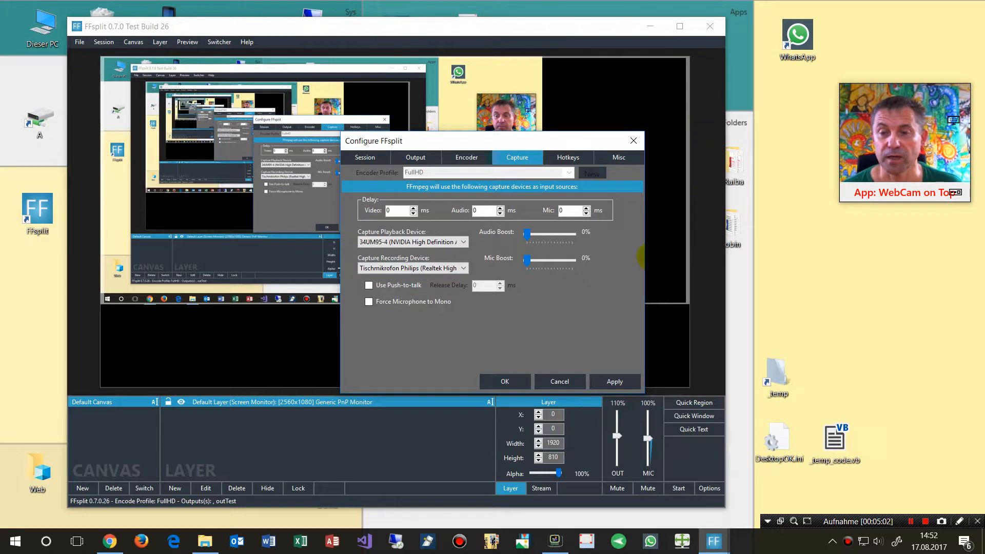
# Step: Choose the Tischmikrofon Philips (Realtek) as the capture recording device and raise the mic boost to 100%
pyautogui.click(385, 267)
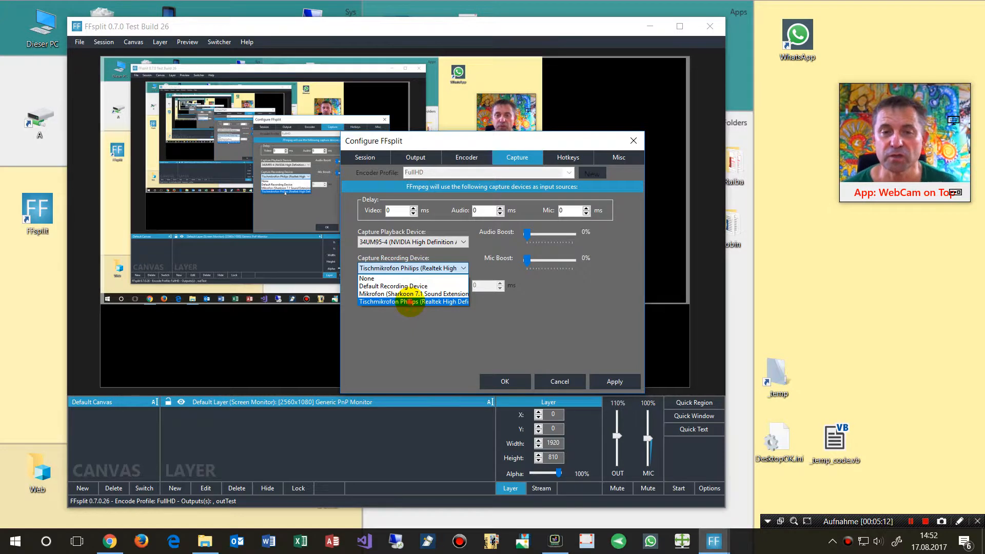
pyautogui.click(409, 301)
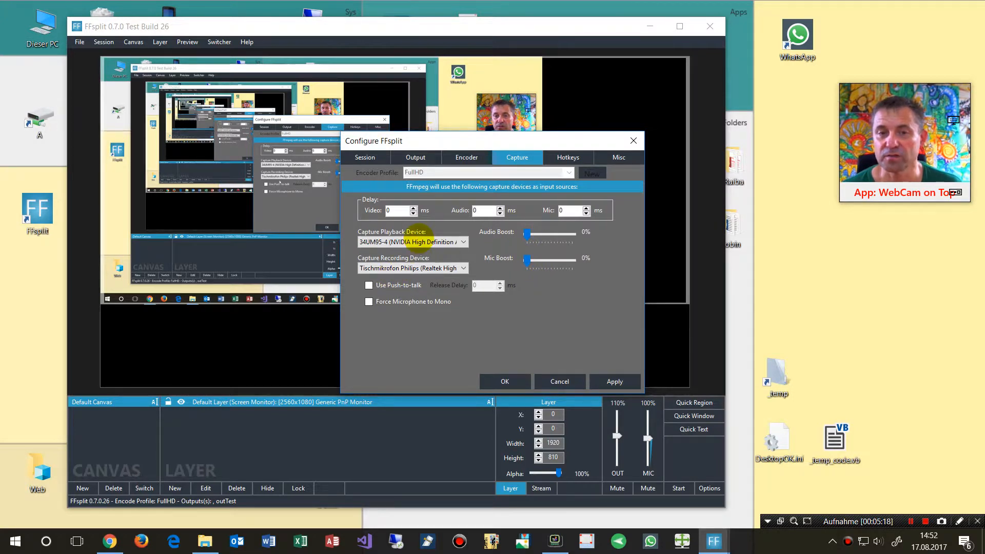
pyautogui.click(610, 382)
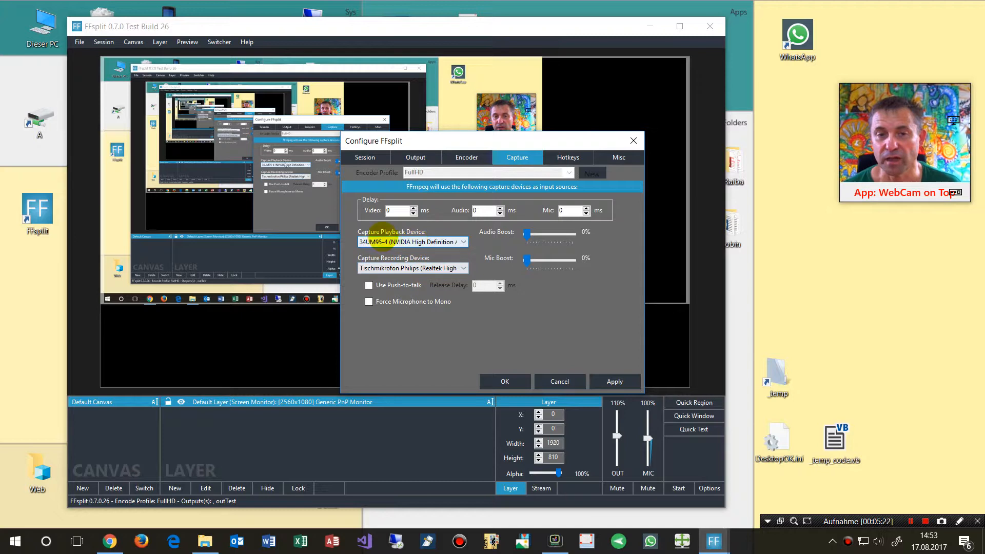
pyautogui.moveTo(527, 261); pyautogui.dragTo(536, 261)
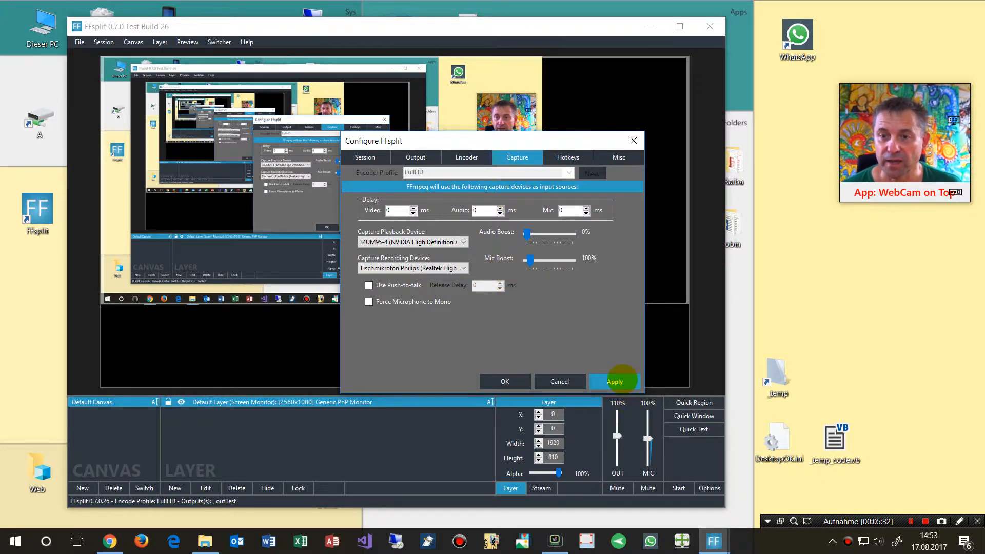
# Step: Bind the Start hotkey to LControlKey + F5 and select the Stop hotkey
pyautogui.click(570, 157)
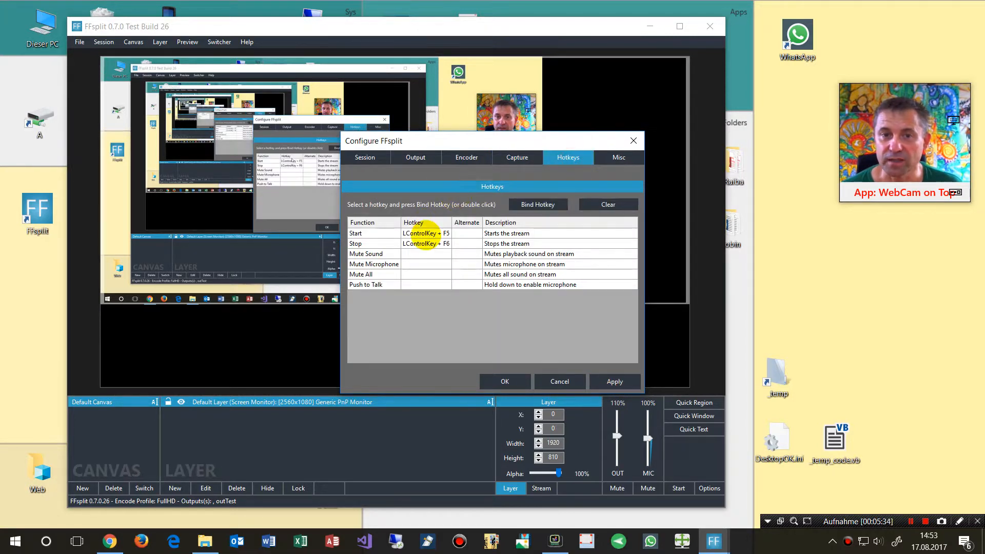
pyautogui.click(425, 233)
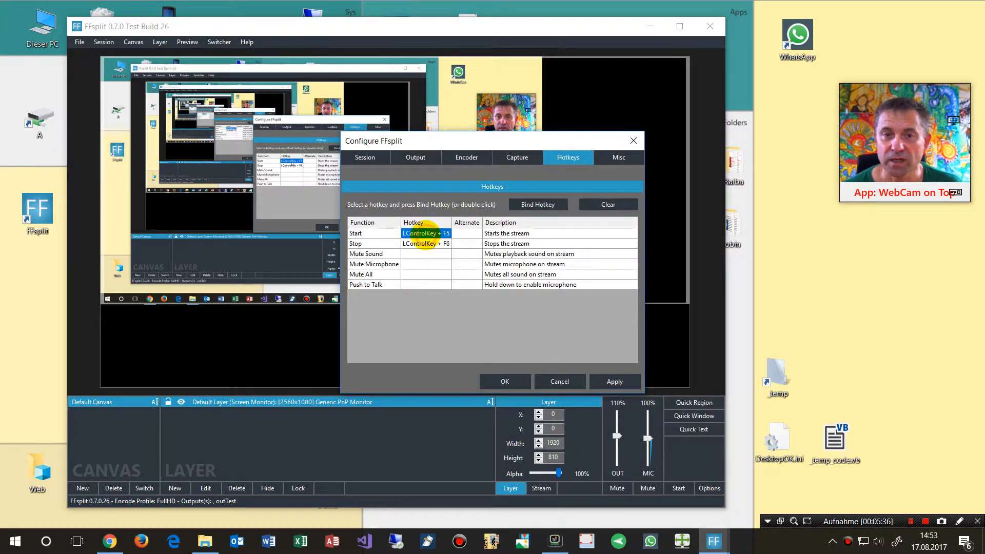
pyautogui.doubleClick(425, 232)
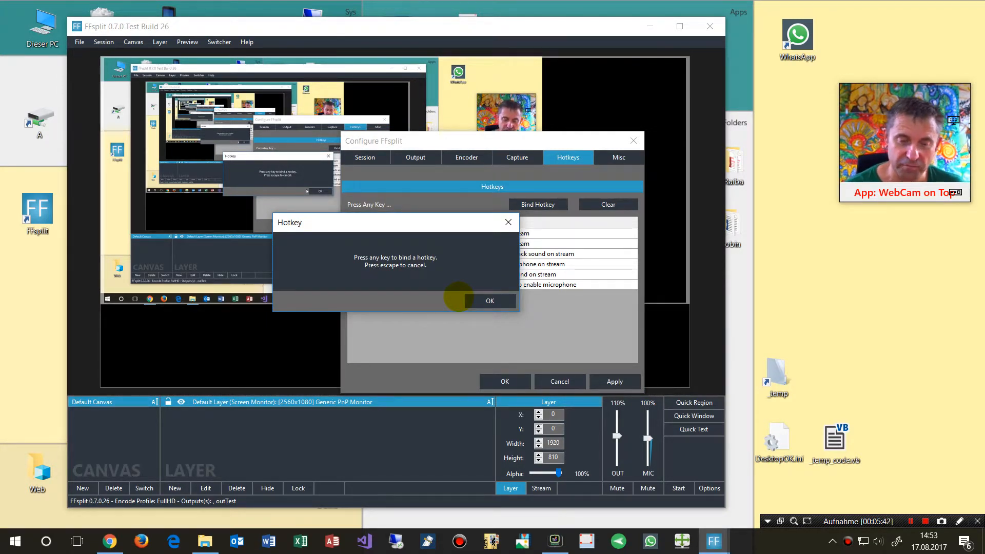
pyautogui.hotkey('ctrl', 'F6')
pyautogui.click(433, 241)
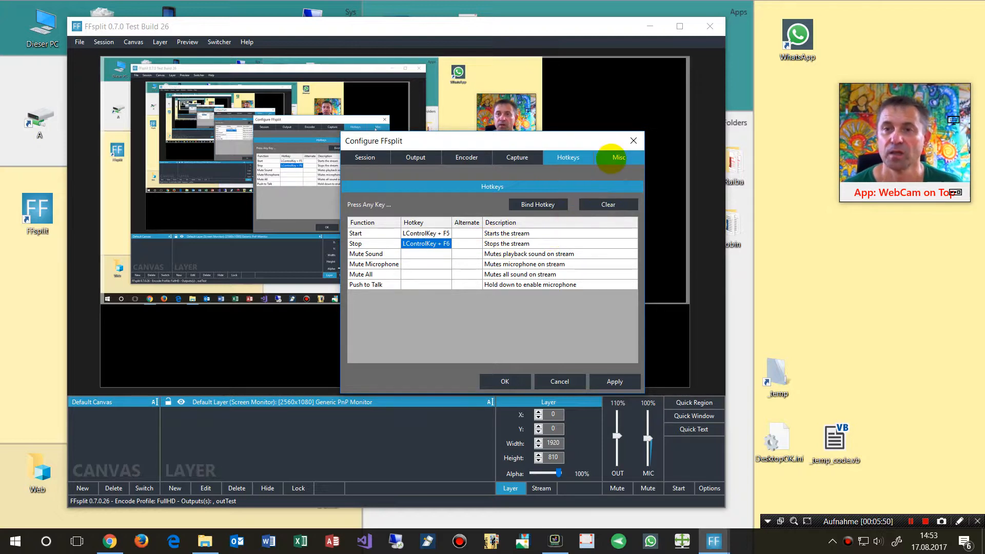
# Step: Look over the miscellaneous FFsplit options, confirm the configuration and minimize FFsplit
pyautogui.click(610, 159)
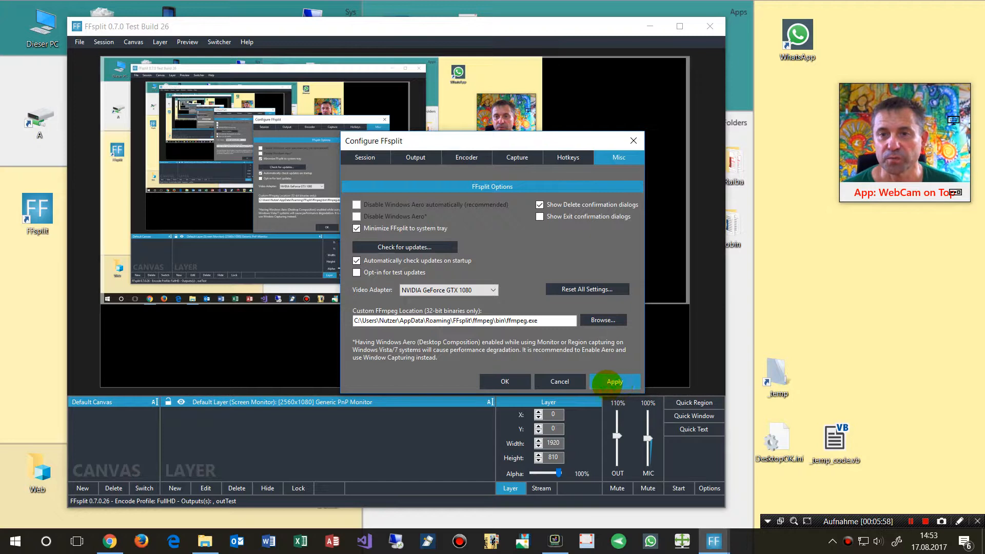
pyautogui.click(504, 381)
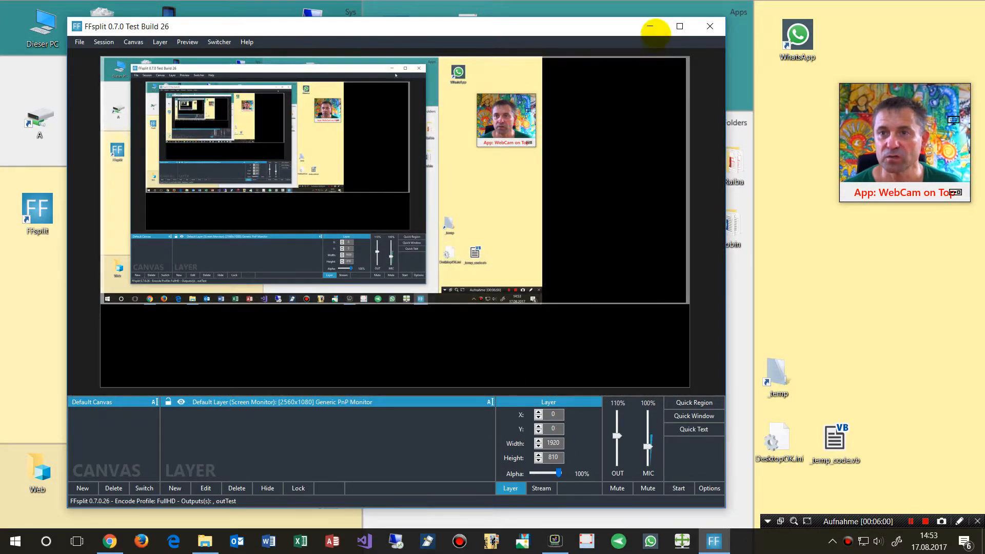
pyautogui.click(648, 26)
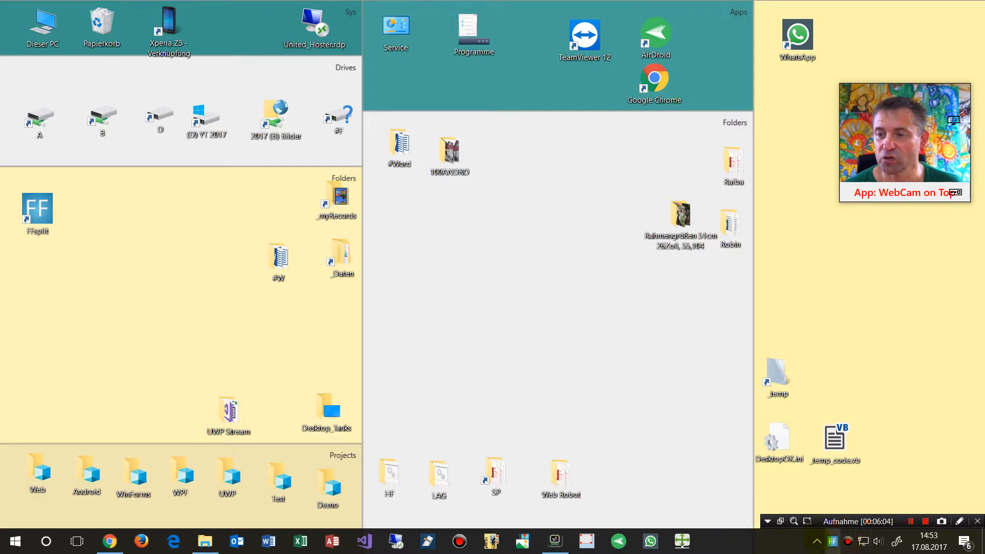
# Step: Restore and reposition the FFsplit window, start a test recording of the screen and minimize FFsplit
pyautogui.click(958, 520)
pyautogui.click(959, 520)
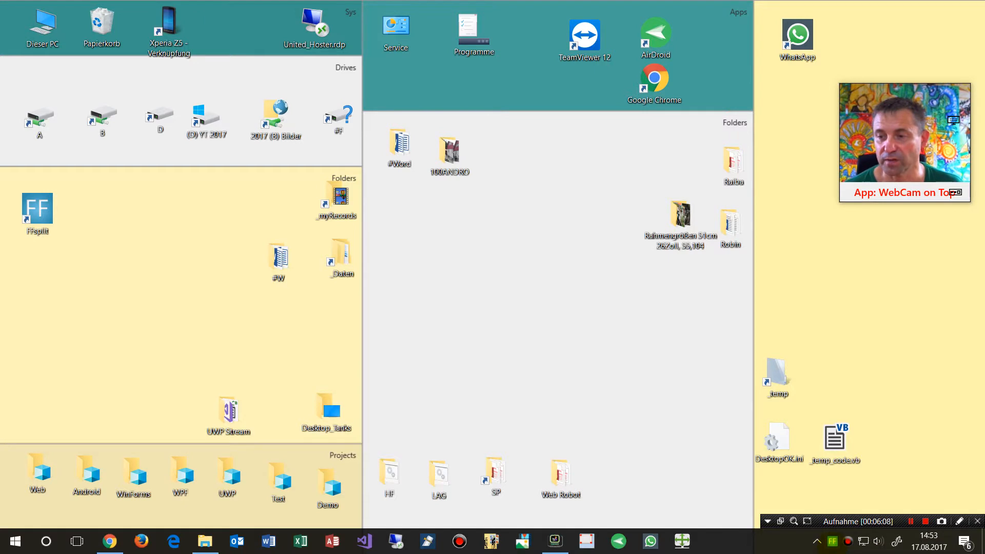
pyautogui.click(832, 541)
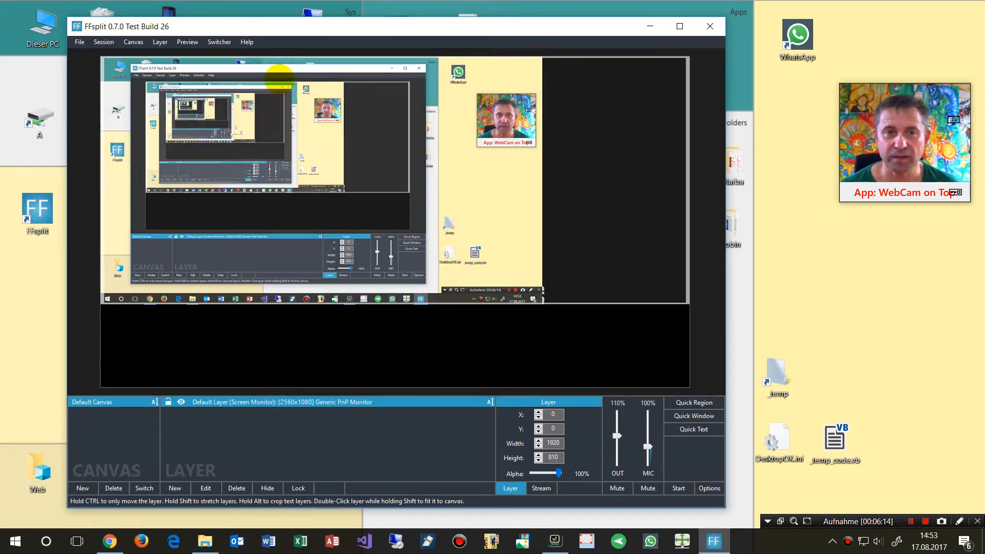
pyautogui.moveTo(271, 34); pyautogui.dragTo(237, 25)
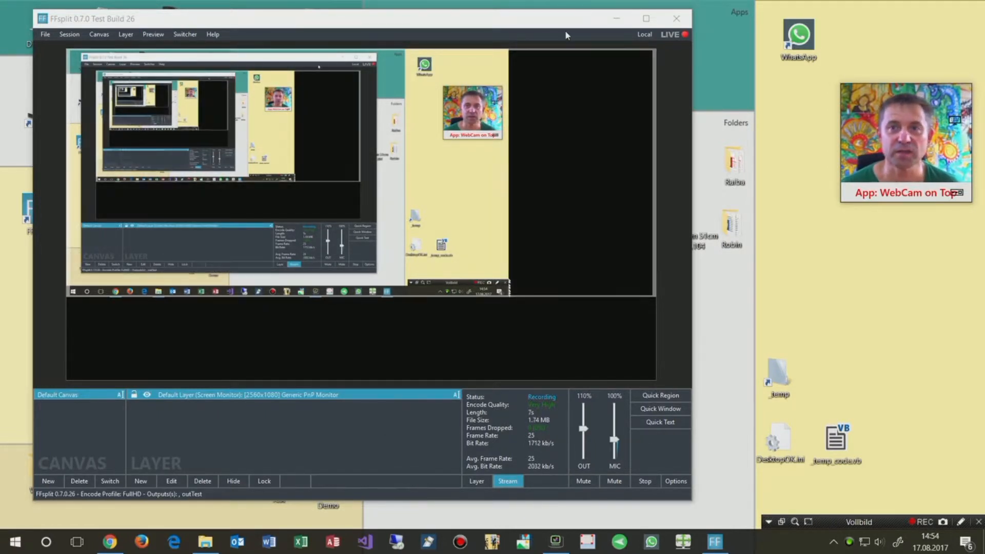
pyautogui.click(616, 20)
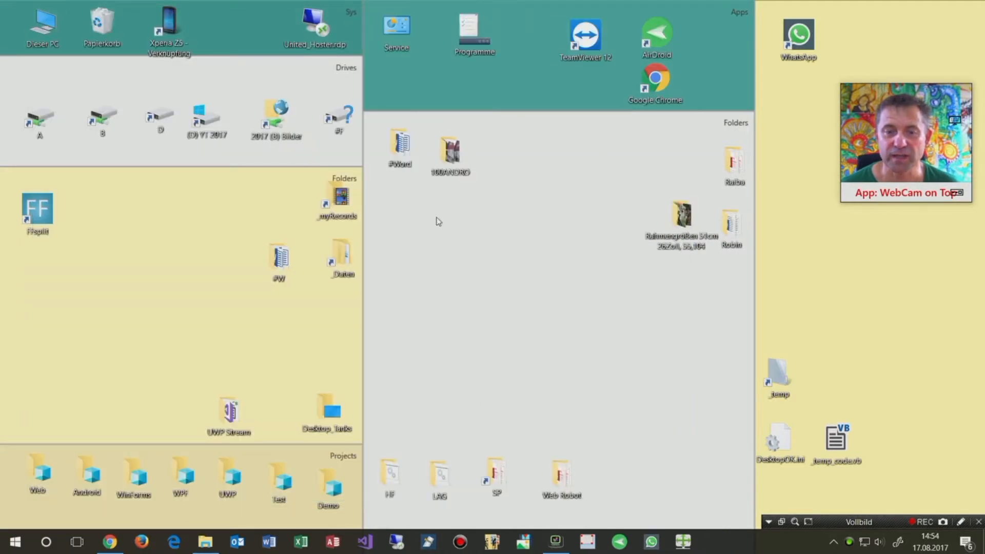
# Step: Switch to Chrome, open the YouTube channel's uploads and play the video "Big Surfboard Packaging", skipping the ad
pyautogui.click(110, 541)
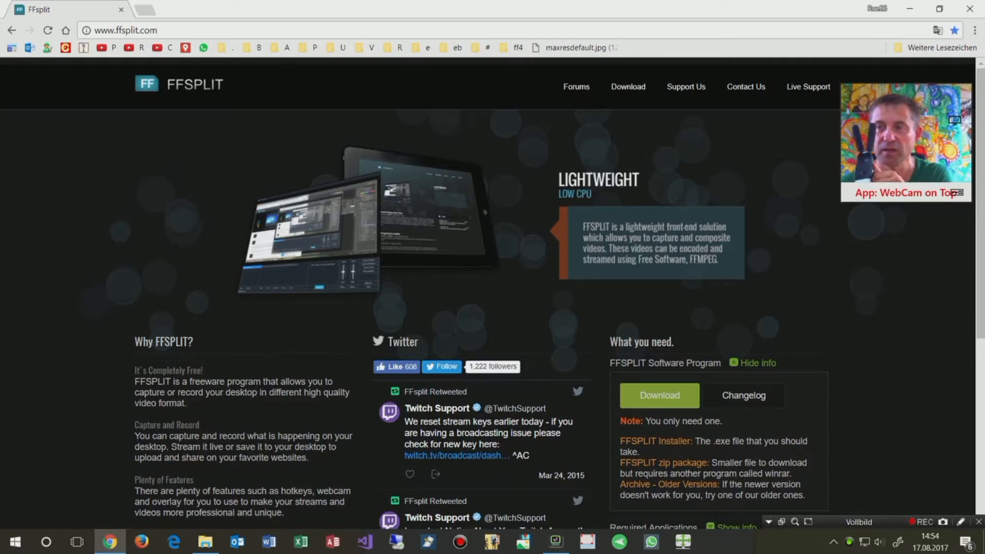
pyautogui.click(130, 49)
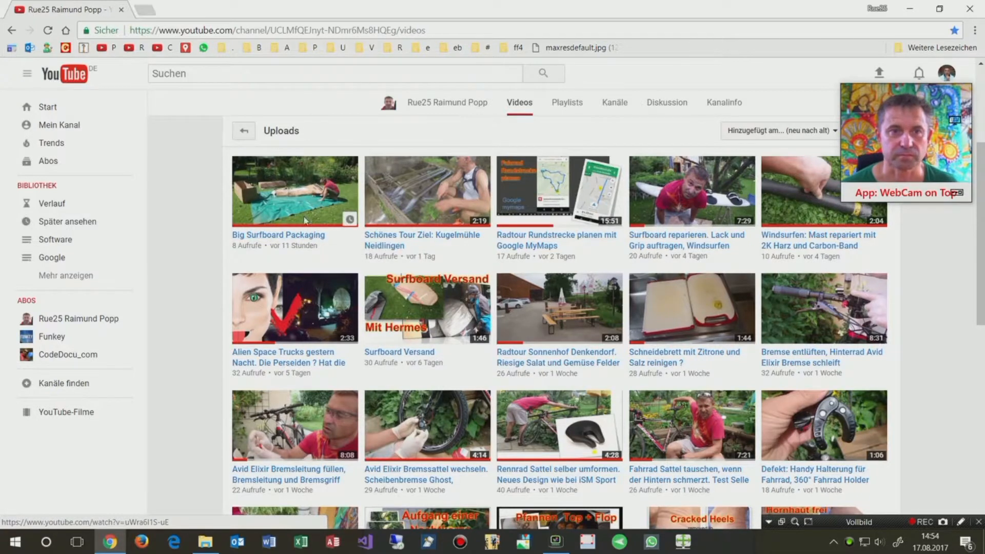
pyautogui.click(309, 236)
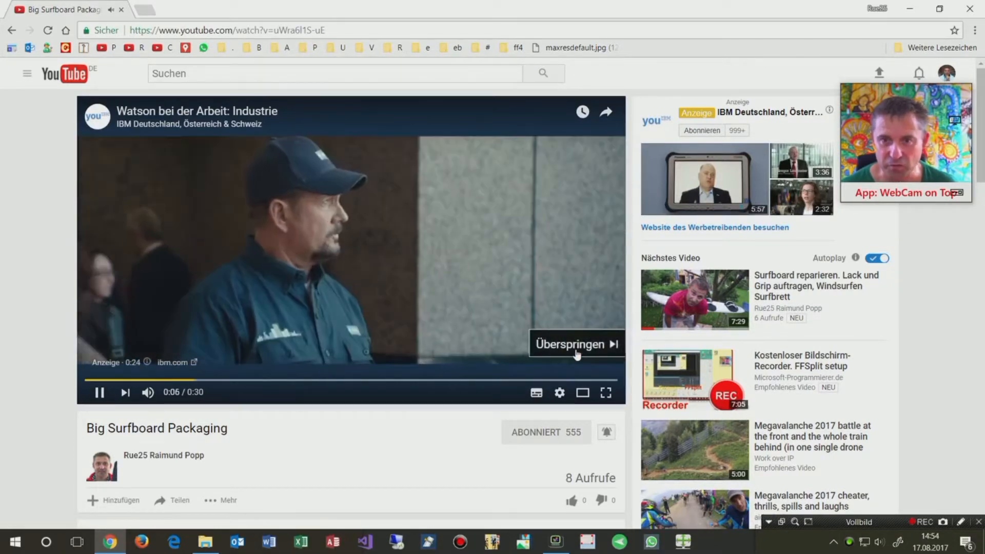
pyautogui.click(574, 345)
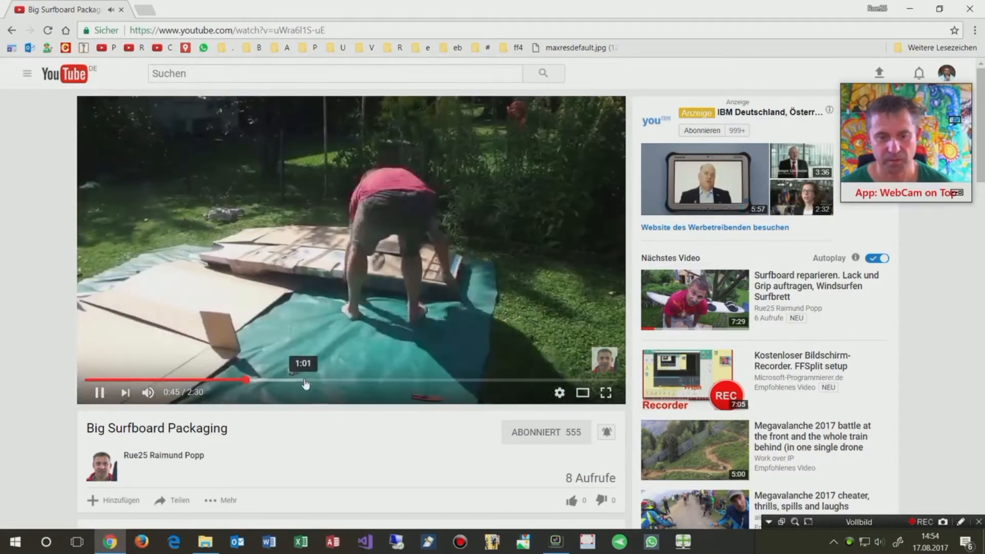
# Step: Vary the system volume during video playback, lower it until the sound is muted, and close the video
pyautogui.press('XF86AudioLowerVolume')
pyautogui.press('XF86AudioLowerVolume')
pyautogui.press('XF86AudioRaiseVolume')
pyautogui.press('XF86AudioRaiseVolume')
pyautogui.press('XF86AudioRaiseVolume')
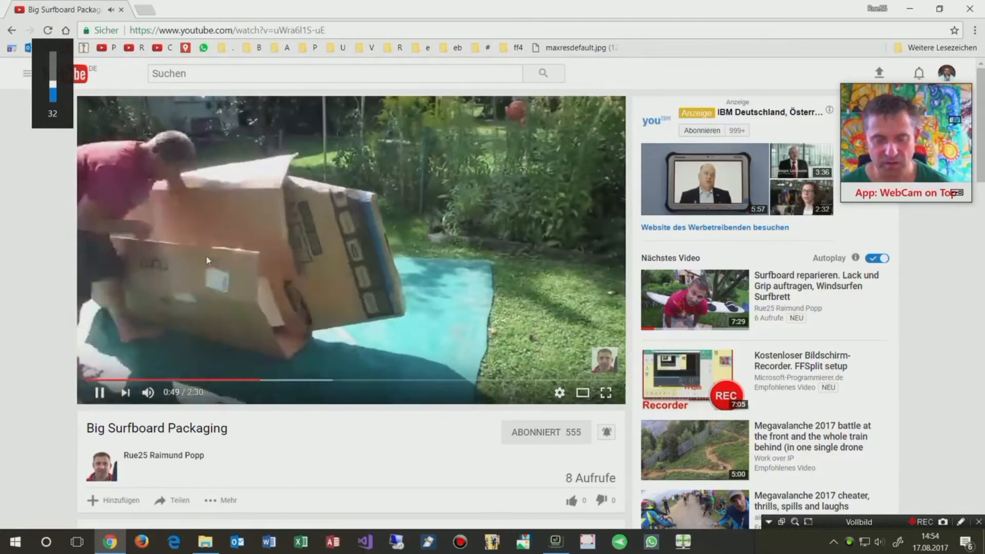
pyautogui.press('XF86AudioLowerVolume')
pyautogui.press('XF86AudioLowerVolume')
pyautogui.press('XF86AudioLowerVolume')
pyautogui.press('XF86AudioLowerVolume')
pyautogui.press('XF86AudioLowerVolume')
pyautogui.press('XF86AudioLowerVolume')
pyautogui.press('XF86AudioLowerVolume')
pyautogui.press('XF86AudioLowerVolume')
pyautogui.press('XF86AudioLowerVolume')
pyautogui.press('XF86AudioLowerVolume')
pyautogui.press('XF86AudioLowerVolume')
pyautogui.press('XF86AudioLowerVolume')
pyautogui.press('XF86AudioLowerVolume')
pyautogui.press('XF86AudioLowerVolume')
pyautogui.press('XF86AudioMute')
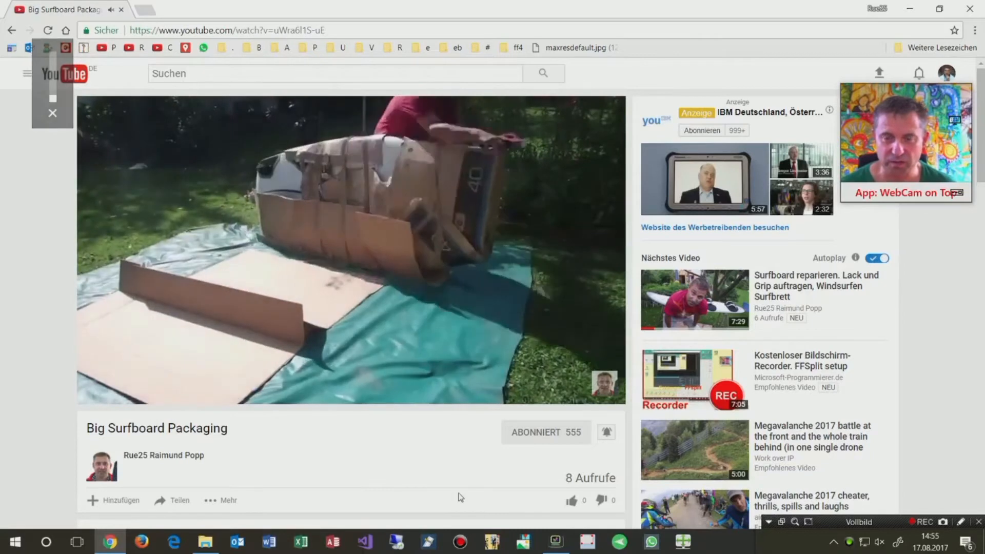
pyautogui.click(121, 10)
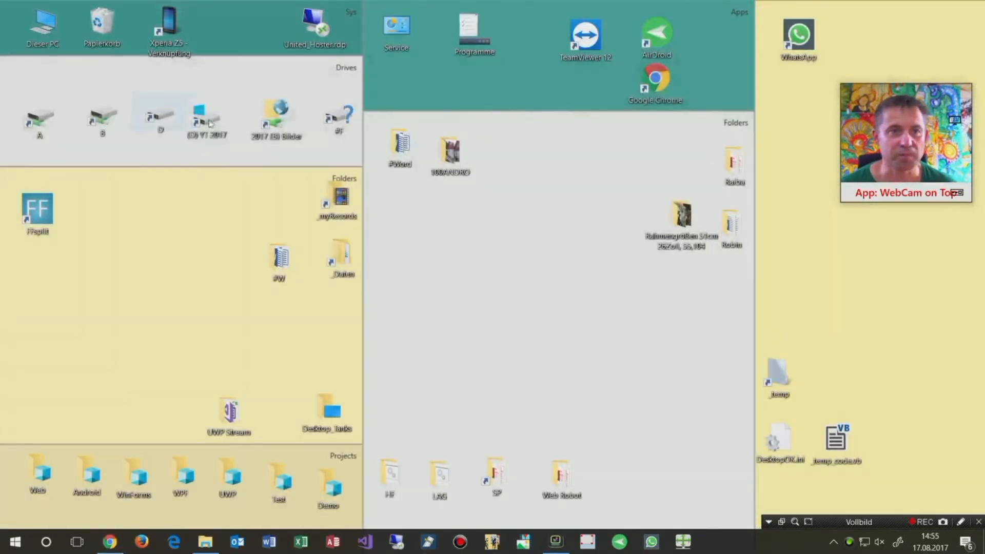
# Step: Restore FFsplit from the hidden notification icons and look over the Windows taskbar settings for the notification area
pyautogui.click(833, 545)
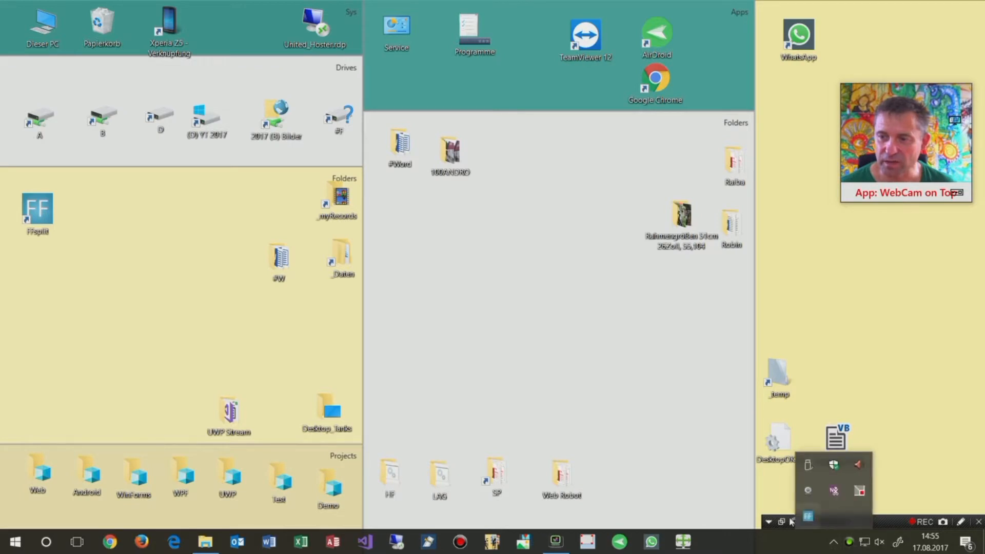
pyautogui.click(809, 517)
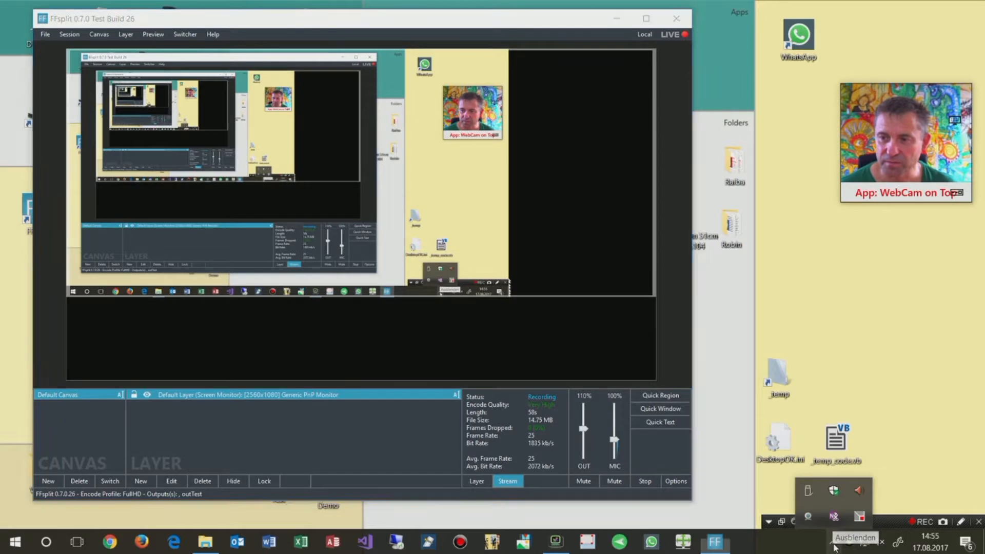
pyautogui.rightClick(719, 548)
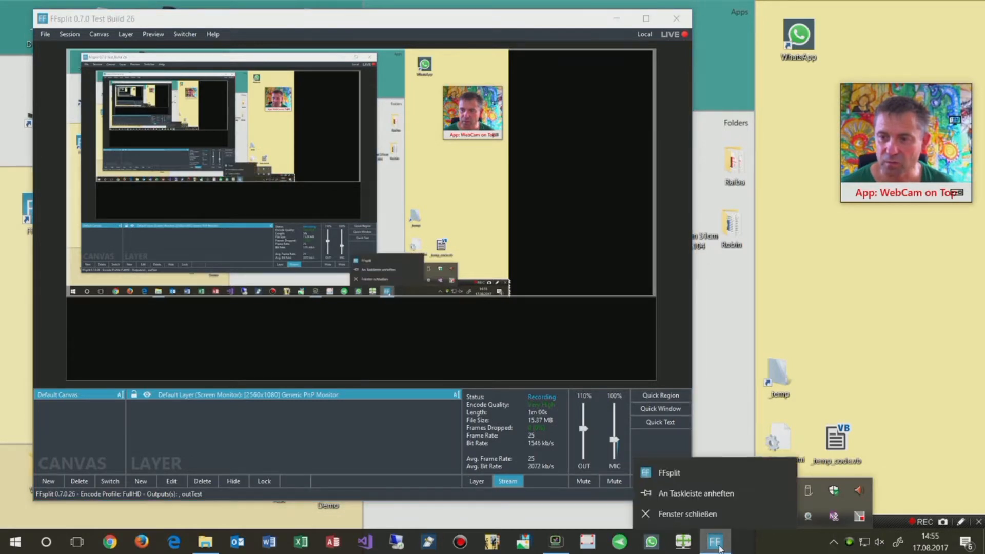
pyautogui.rightClick(831, 546)
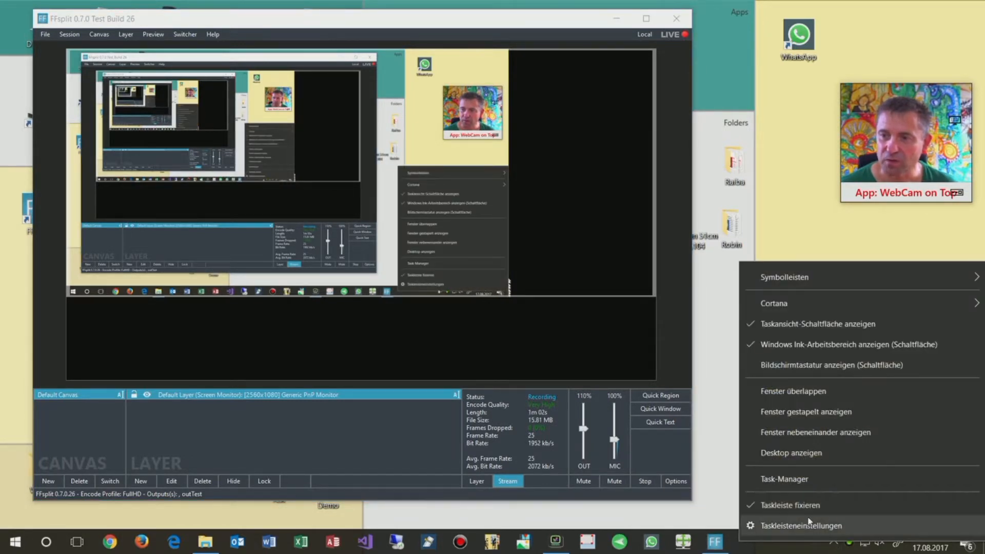
pyautogui.moveTo(794, 283)
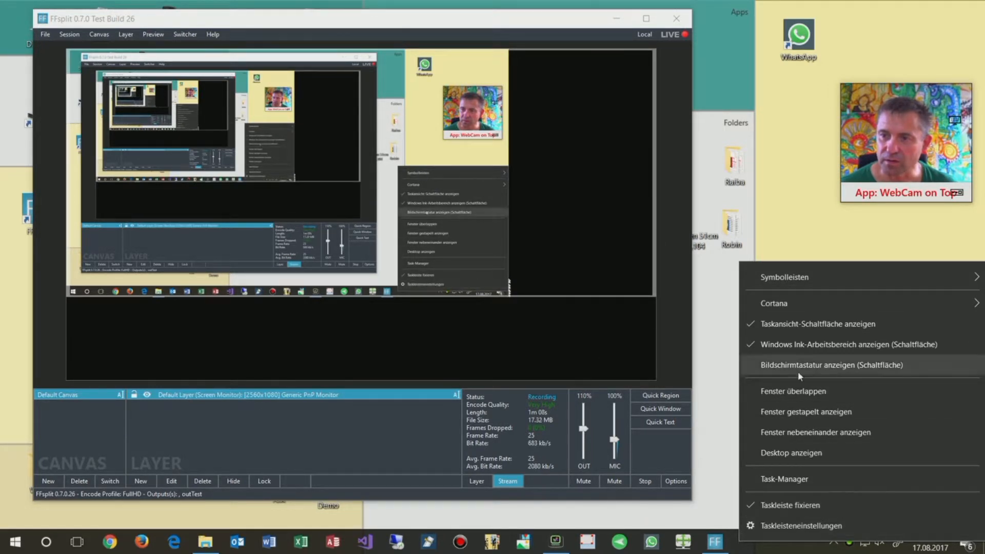
pyautogui.click(824, 527)
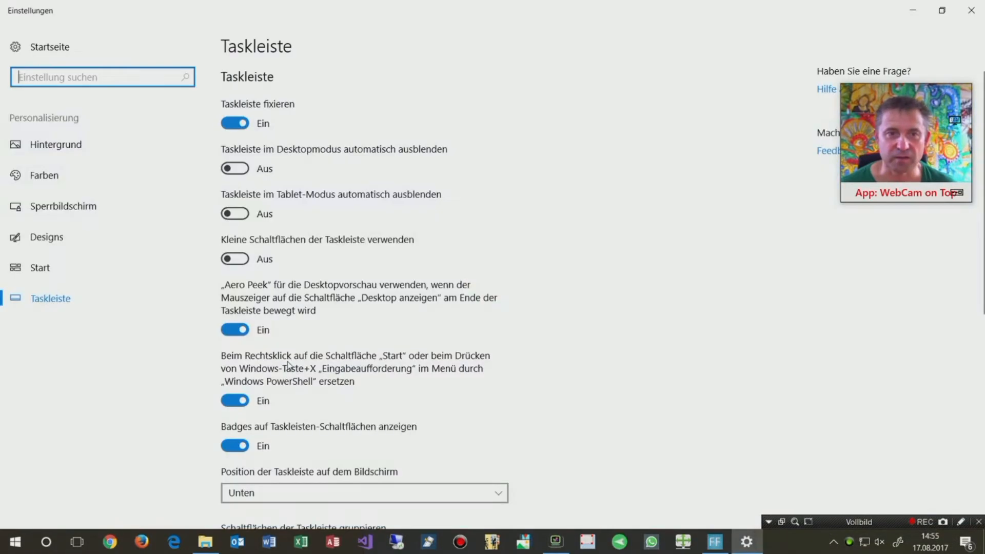
pyautogui.scroll(-6, 333, 464)
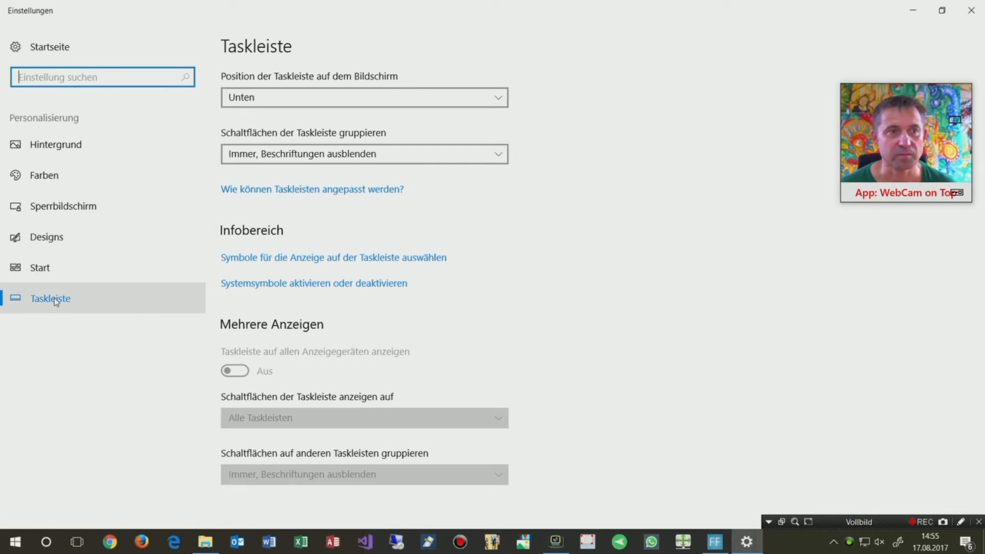
pyautogui.click(971, 10)
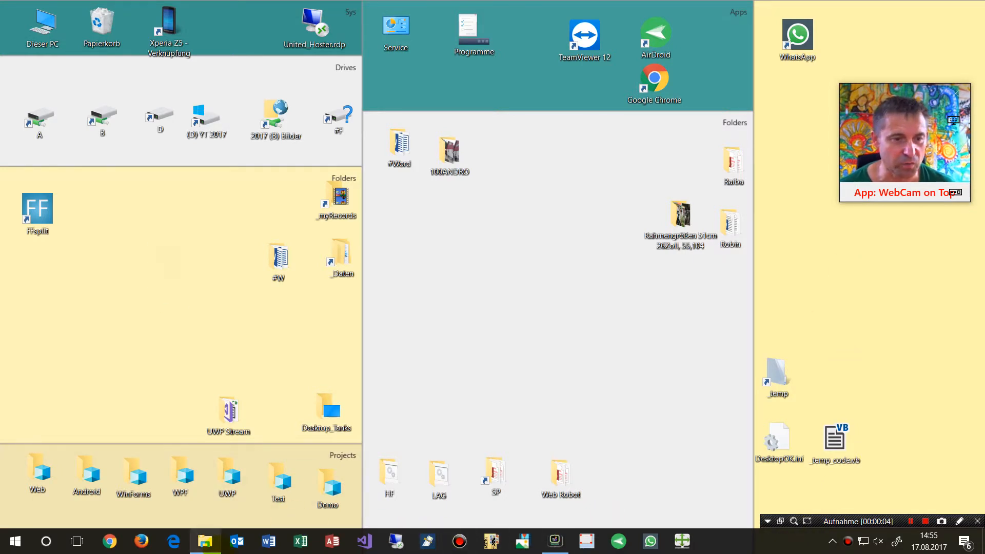
# Step: Open the C:\_test folder in File Explorer and play the recording ScreenRecord-170817-145412.mp4
pyautogui.click(204, 541)
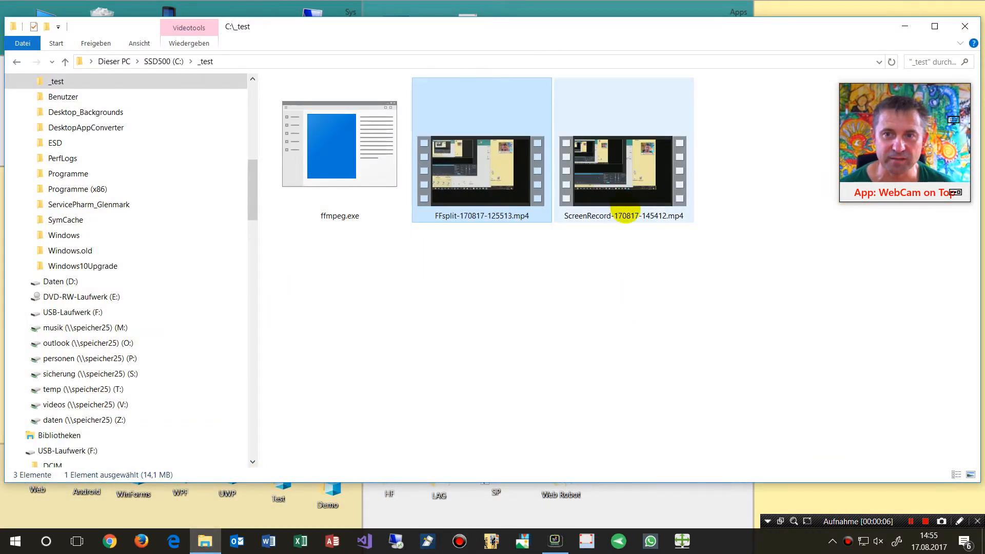
pyautogui.moveTo(618, 164); pyautogui.dragTo(631, 168)
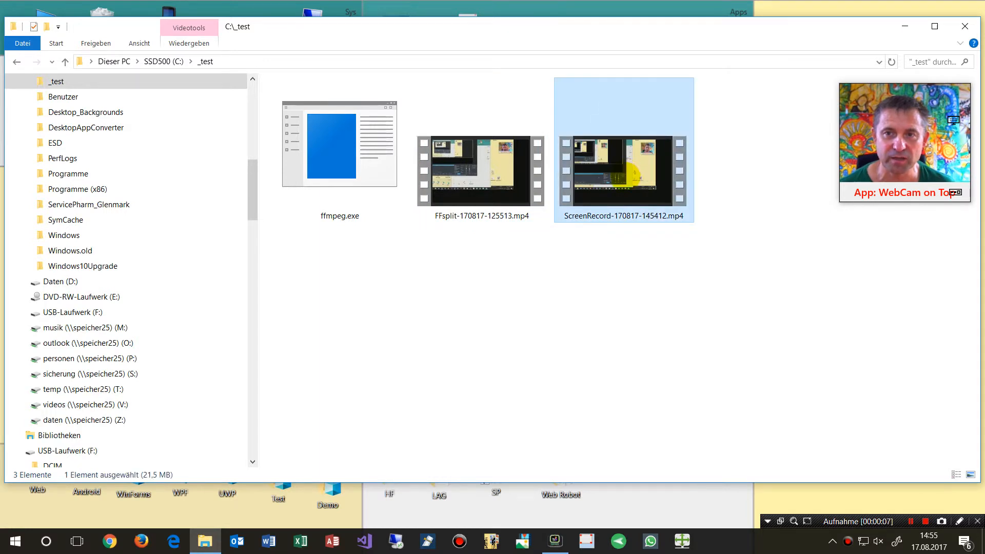
pyautogui.doubleClick(625, 177)
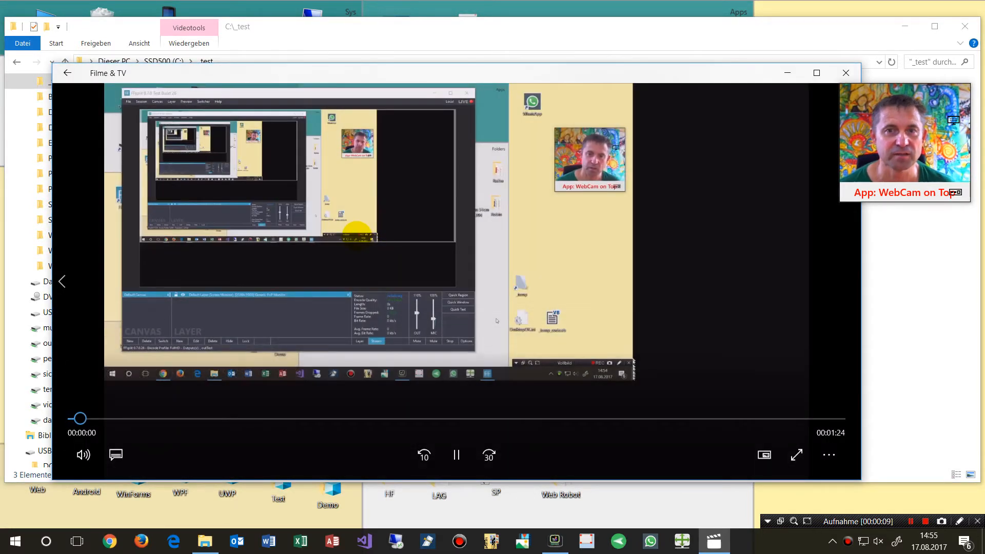
# Step: Check the test recording's picture and sound at several points with the volume raised, and close the player and folder
pyautogui.moveTo(94, 418); pyautogui.dragTo(209, 419)
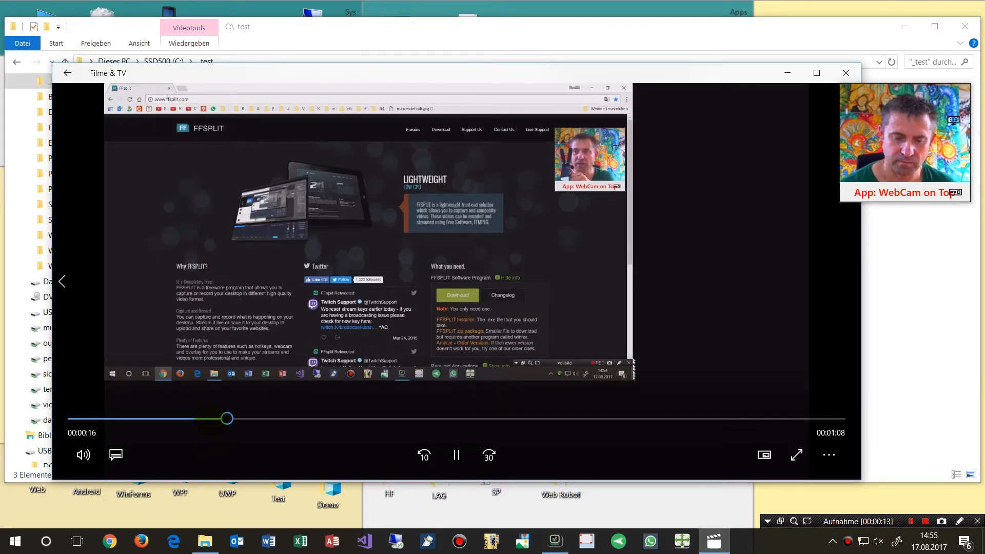
pyautogui.press('XF86AudioRaiseVolume')
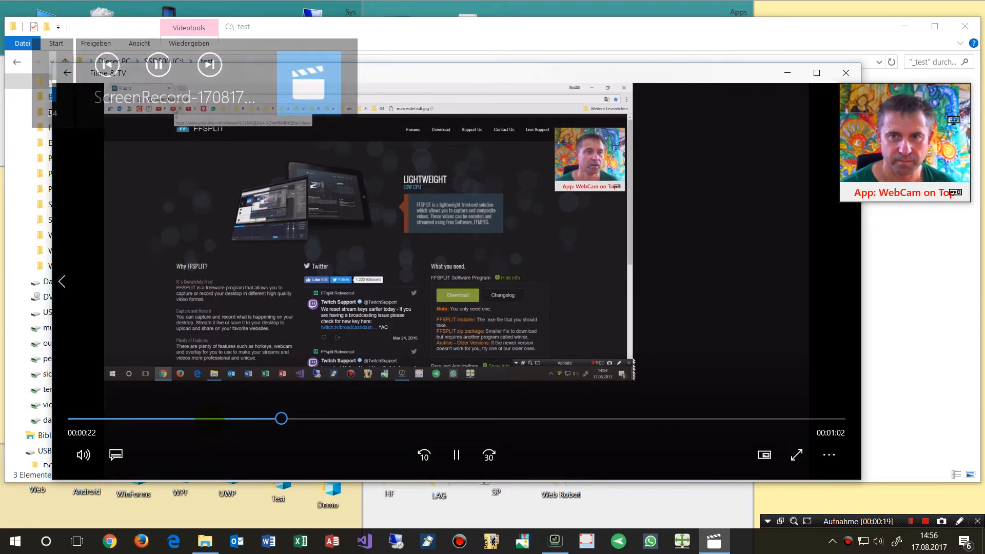
pyautogui.press('XF86AudioRaiseVolume')
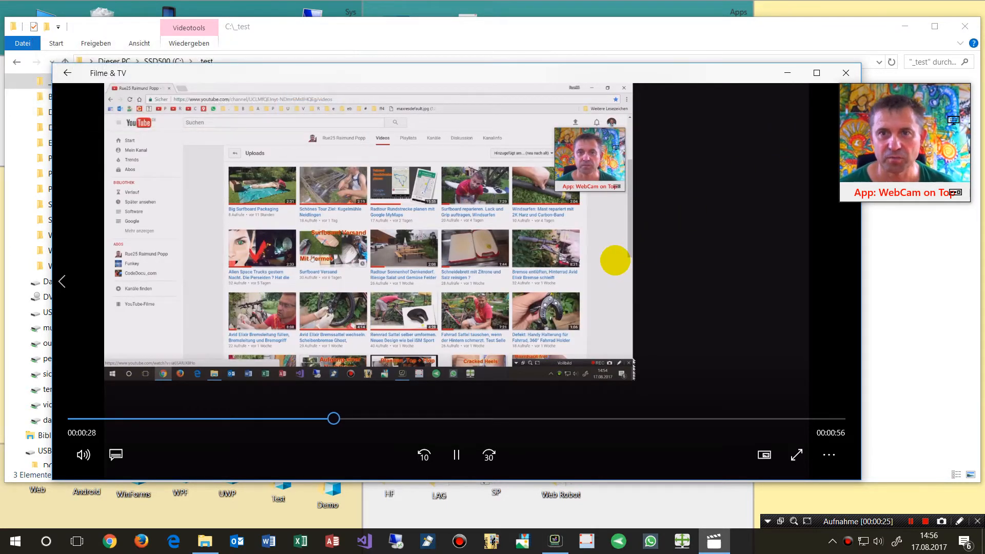
pyautogui.moveTo(251, 72); pyautogui.dragTo(192, 72)
pyautogui.click(406, 418)
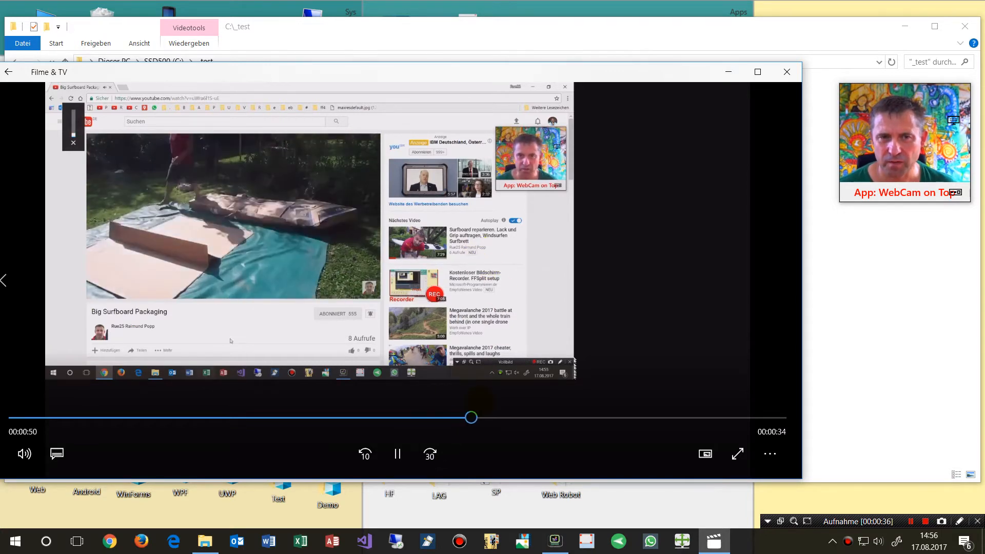
pyautogui.click(499, 415)
pyautogui.click(417, 415)
pyautogui.click(360, 414)
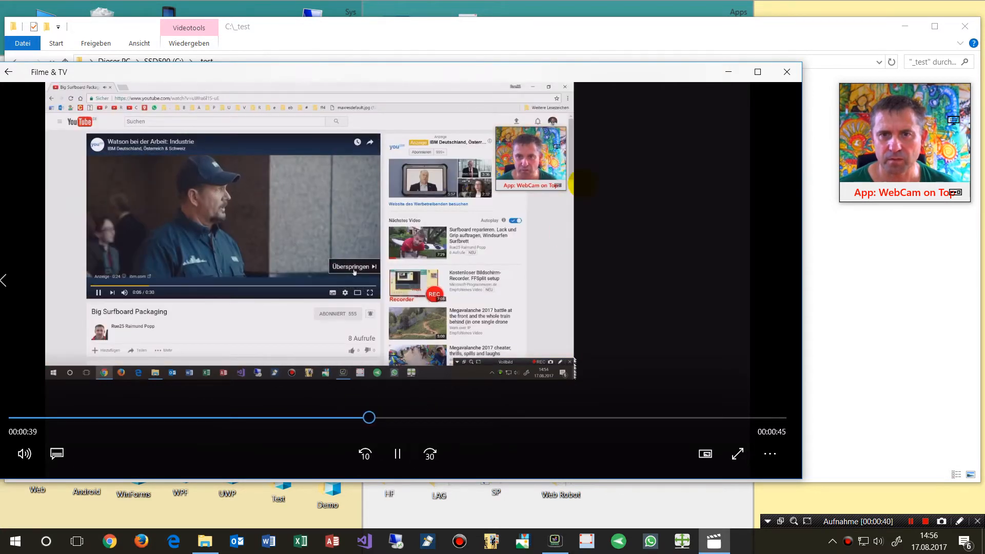
pyautogui.click(786, 72)
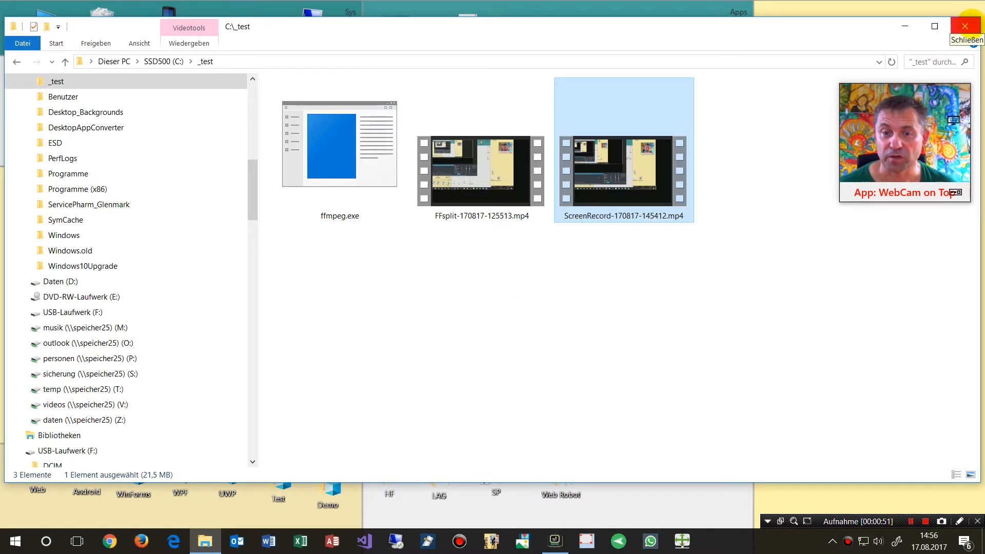
pyautogui.click(965, 26)
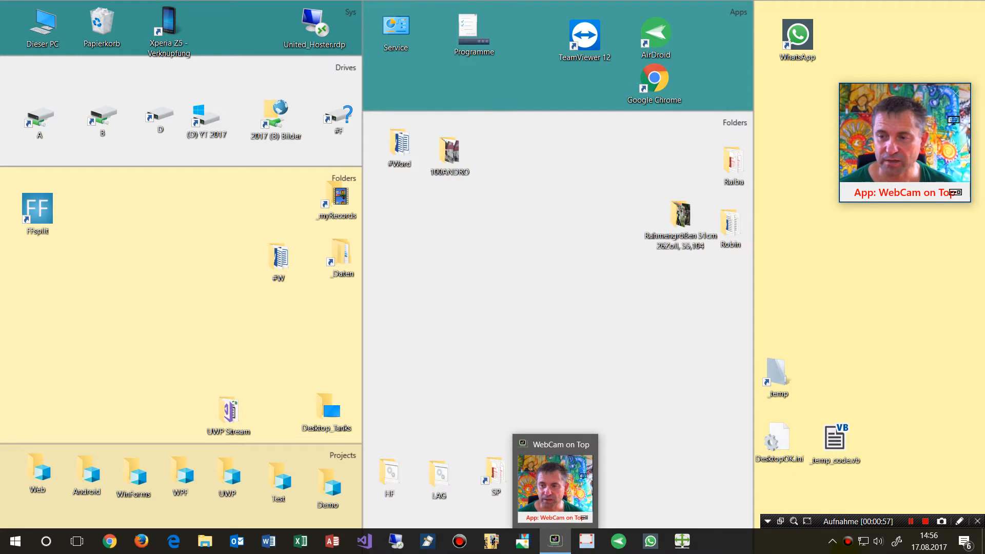
# Step: Try to launch FFsplit again from the recently added programs
pyautogui.click(14, 539)
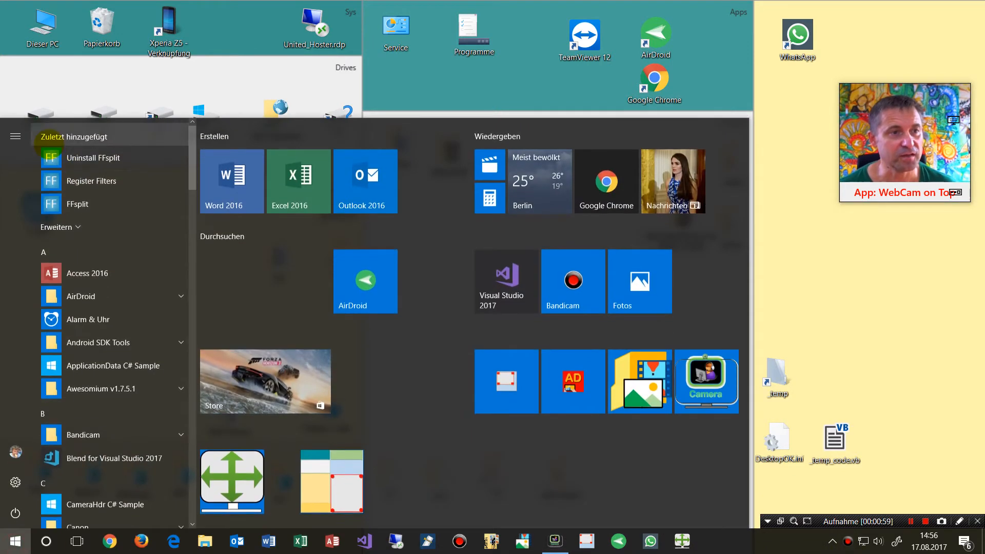
pyautogui.click(77, 203)
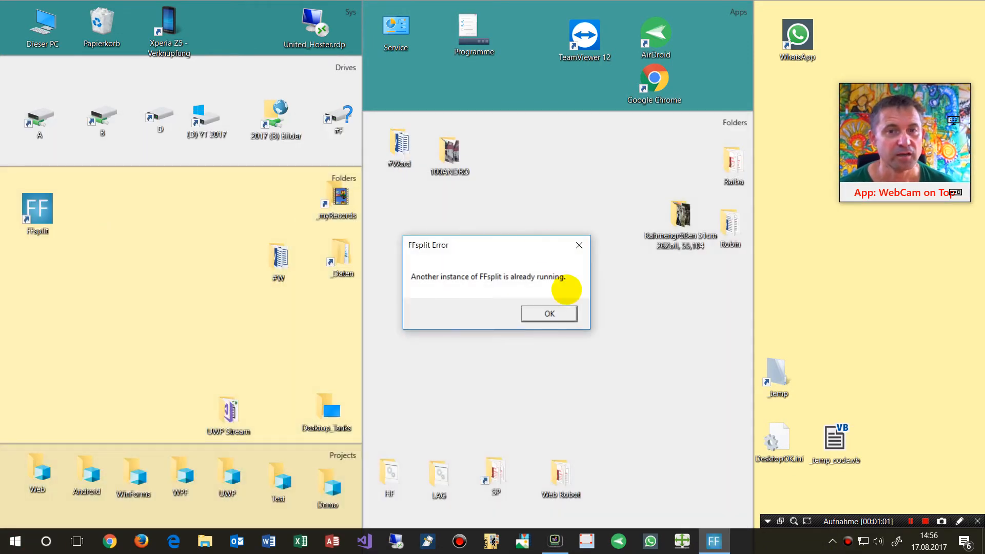
pyautogui.click(556, 312)
# Step: Restore the running FFsplit window from the hidden notification icons and add a new canvas
pyautogui.click(831, 541)
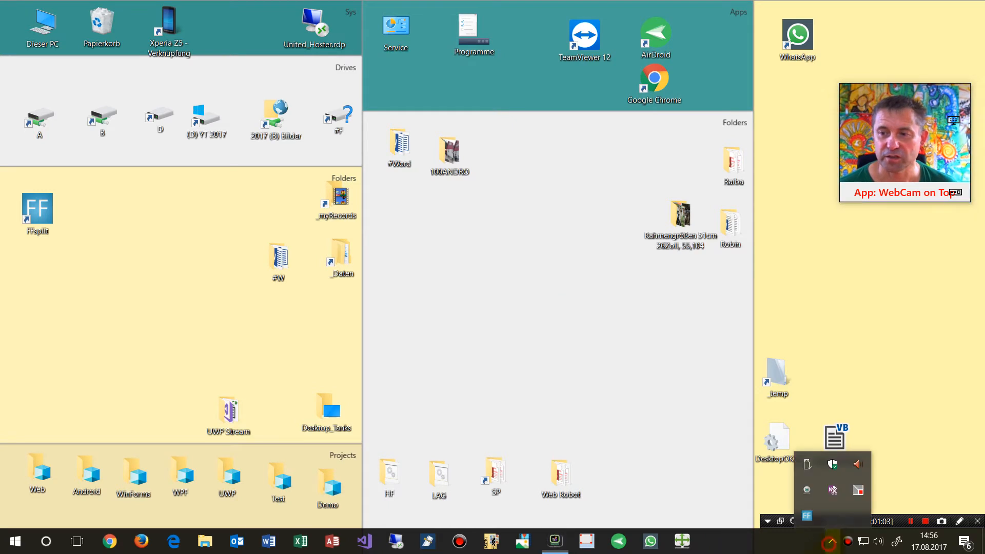
pyautogui.click(807, 516)
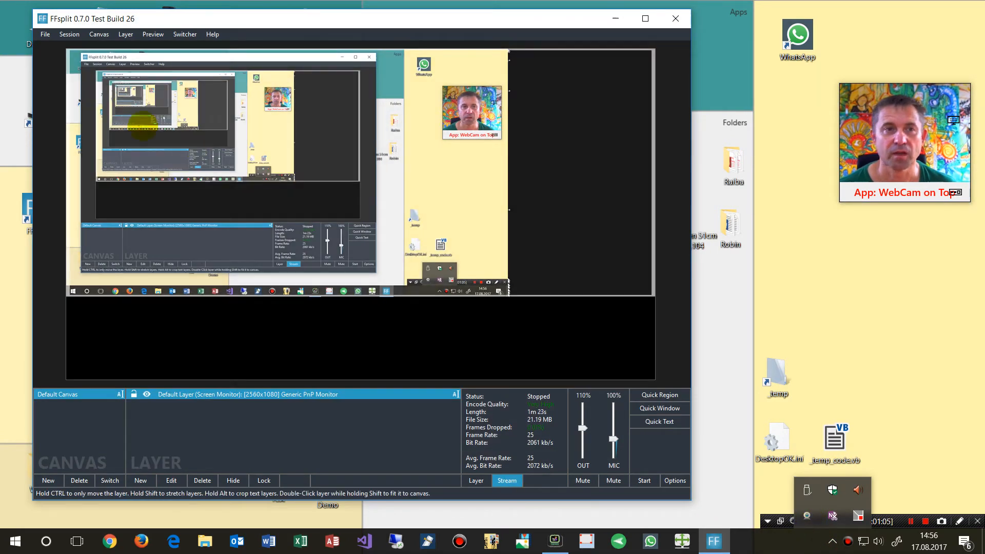
pyautogui.click(92, 35)
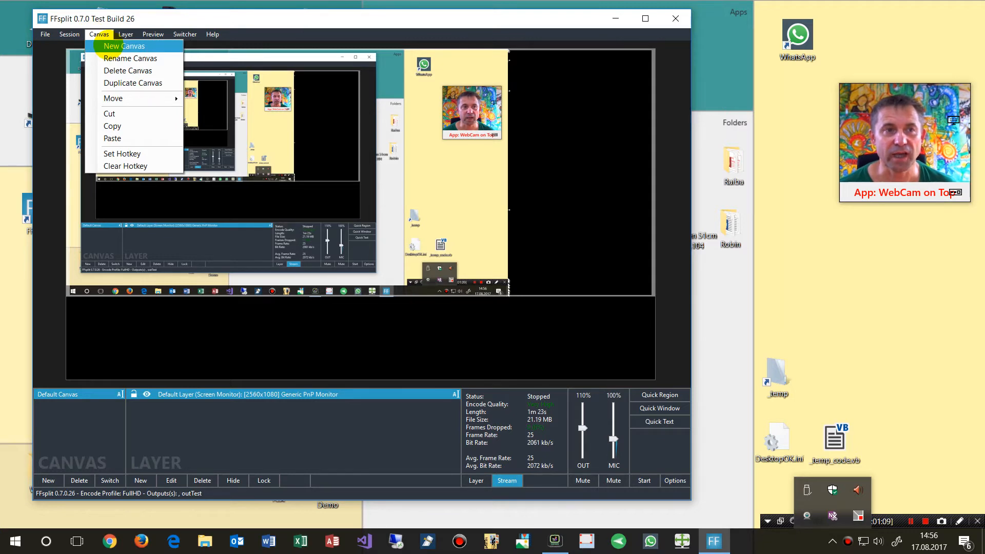
pyautogui.click(109, 45)
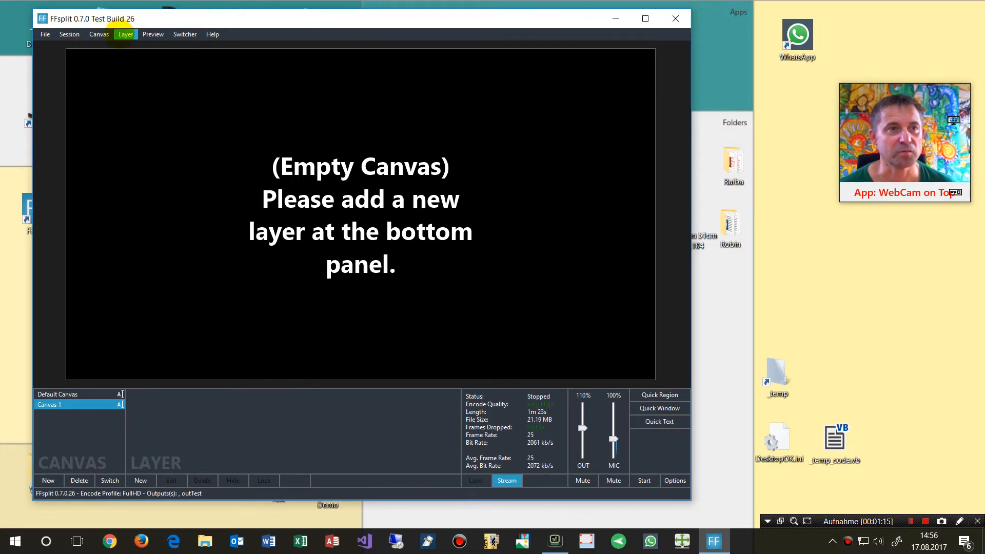
# Step: Start a new layer on Canvas 1 and keep Screen as its layer type
pyautogui.click(126, 34)
pyautogui.click(140, 45)
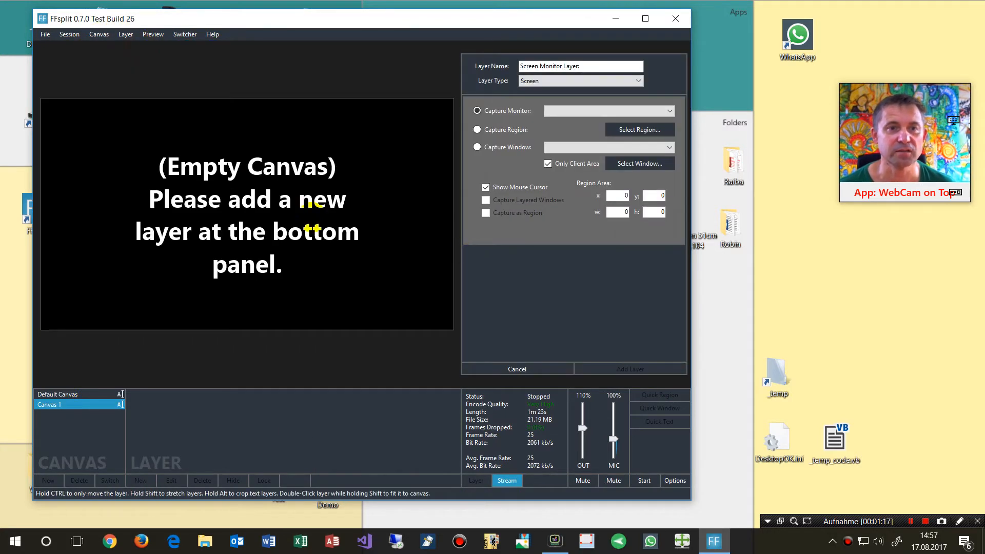
pyautogui.click(540, 83)
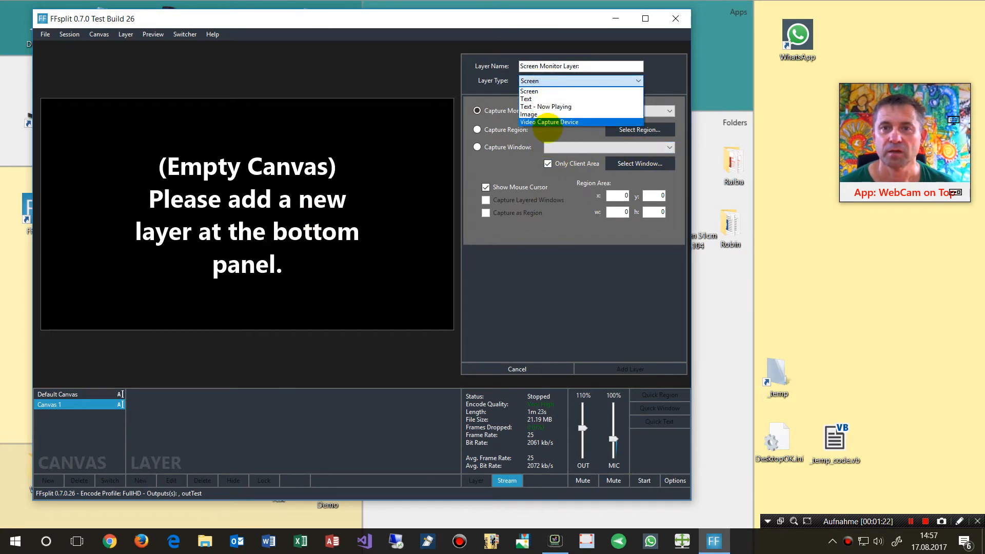
pyautogui.click(539, 92)
pyautogui.click(554, 67)
pyautogui.moveTo(604, 67); pyautogui.dragTo(510, 76)
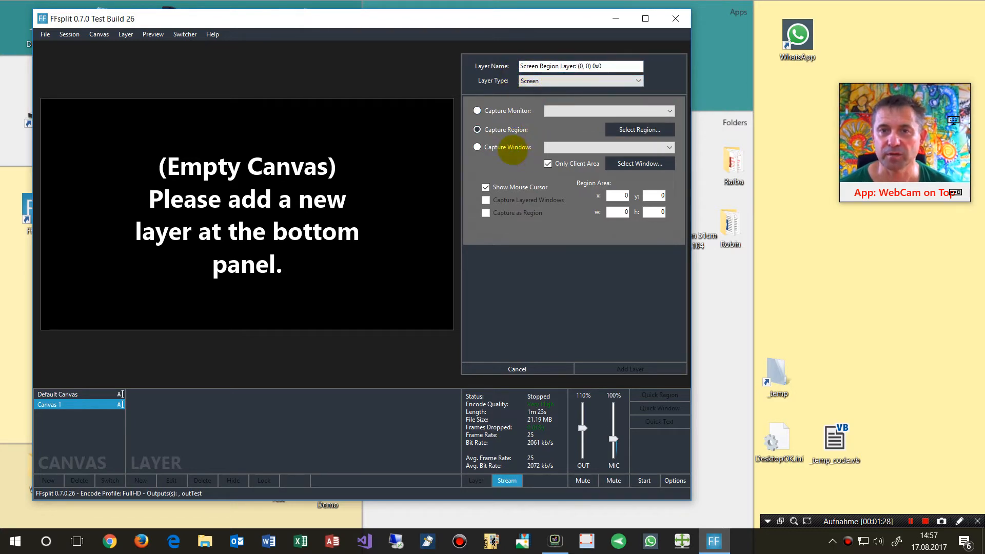
# Step: Set the new screen layer to capture the [explorer] window and review the other windows available for capture
pyautogui.click(508, 148)
pyautogui.click(590, 147)
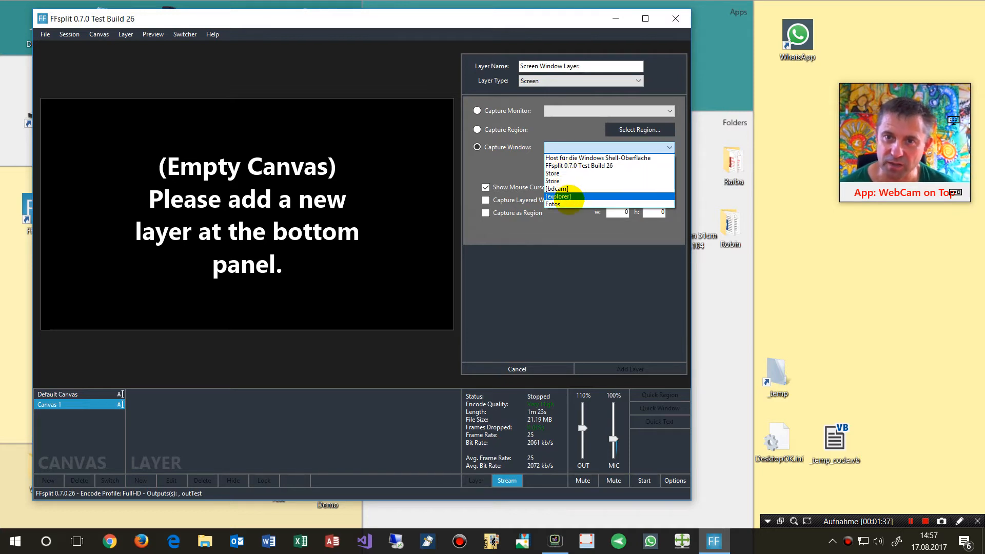
pyautogui.click(559, 197)
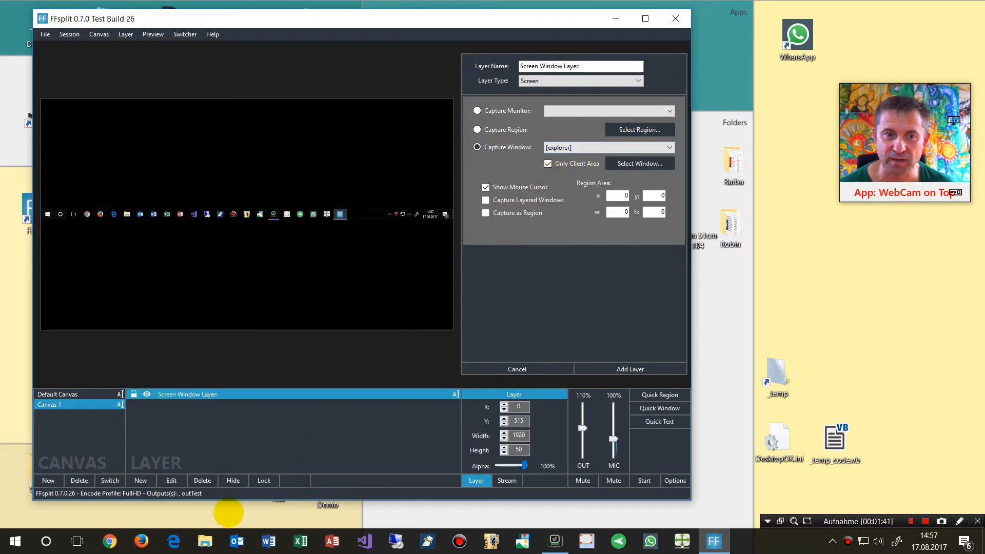
pyautogui.click(580, 148)
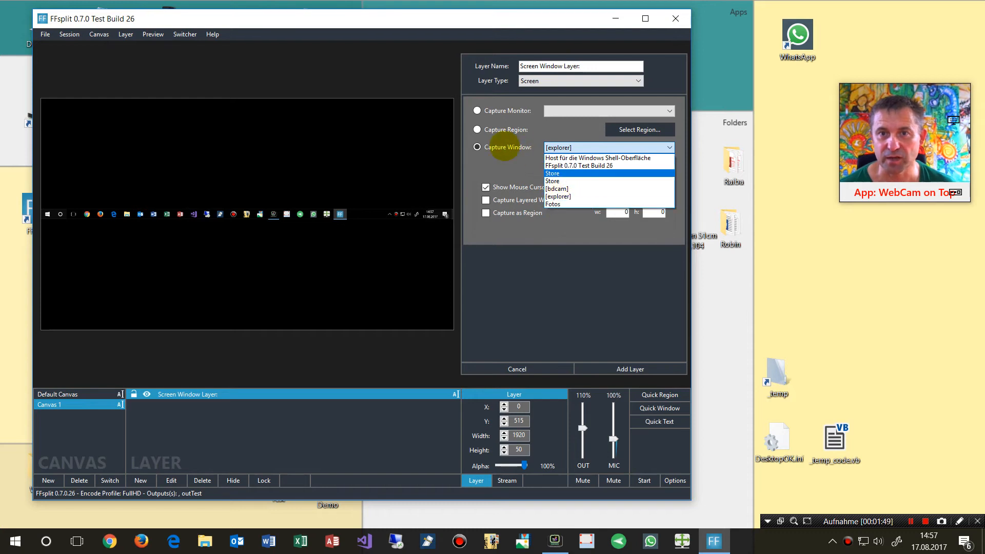
pyautogui.click(518, 148)
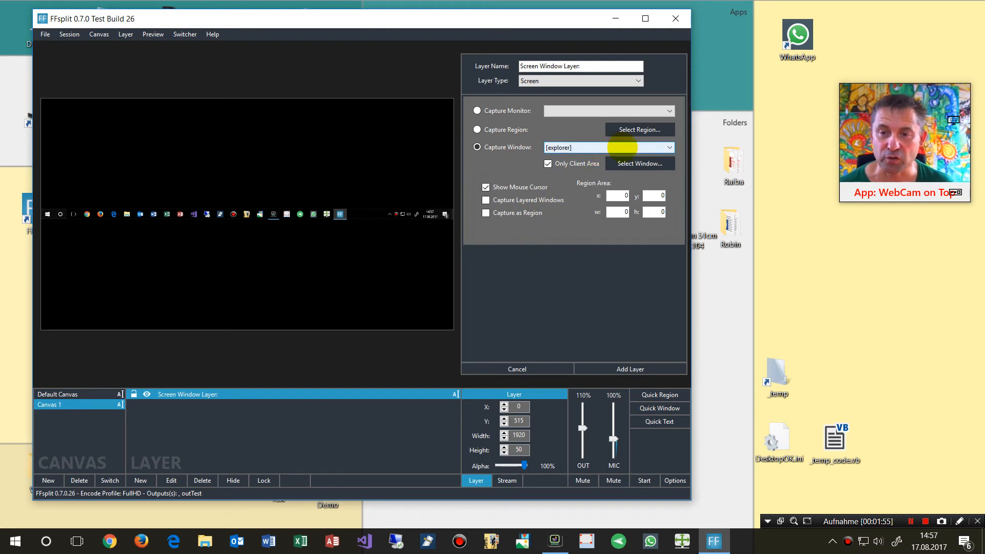
# Step: Minimize FFsplit, move the WebCam on Top window to the middle of the desktop and enlarge it
pyautogui.click(725, 326)
pyautogui.click(616, 19)
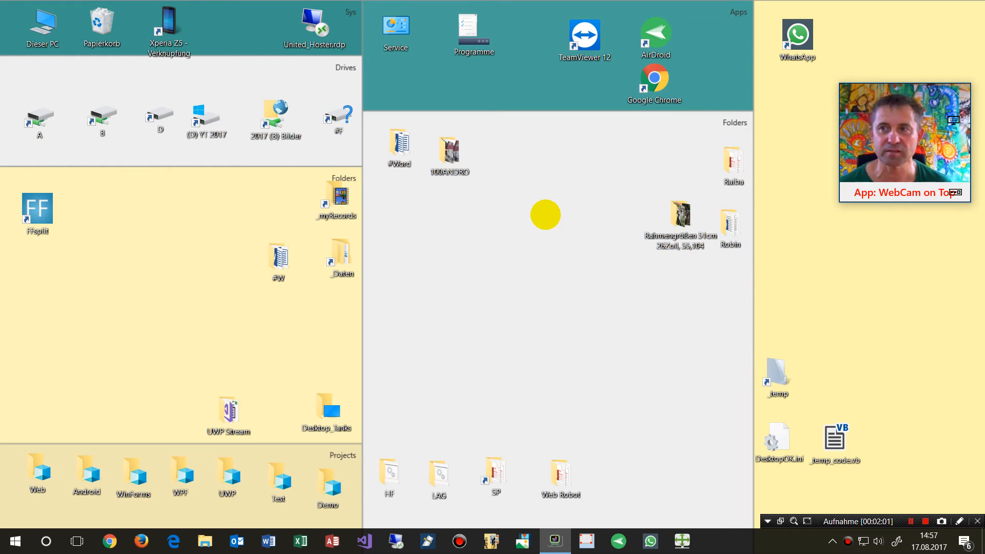
pyautogui.moveTo(872, 84); pyautogui.dragTo(397, 193)
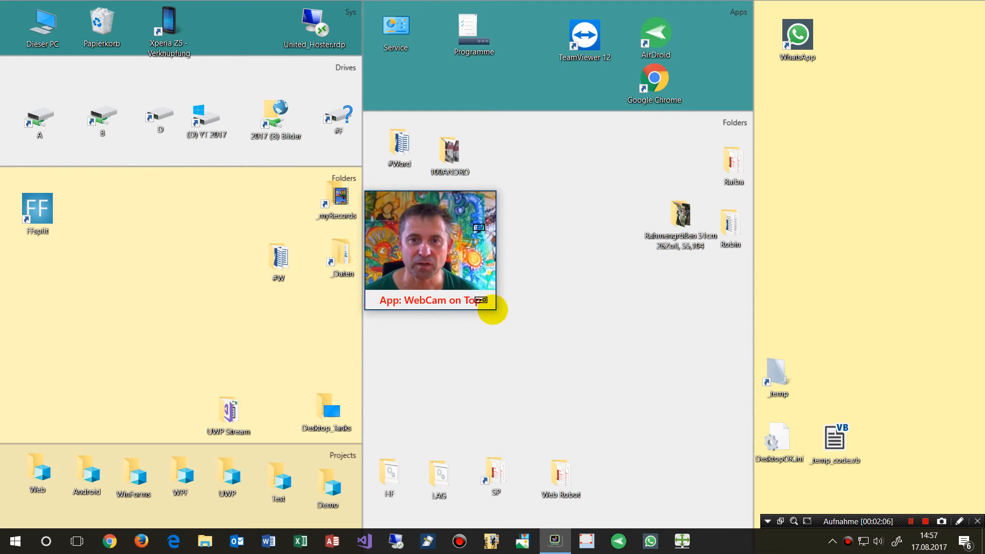
pyautogui.moveTo(494, 310); pyautogui.dragTo(618, 369)
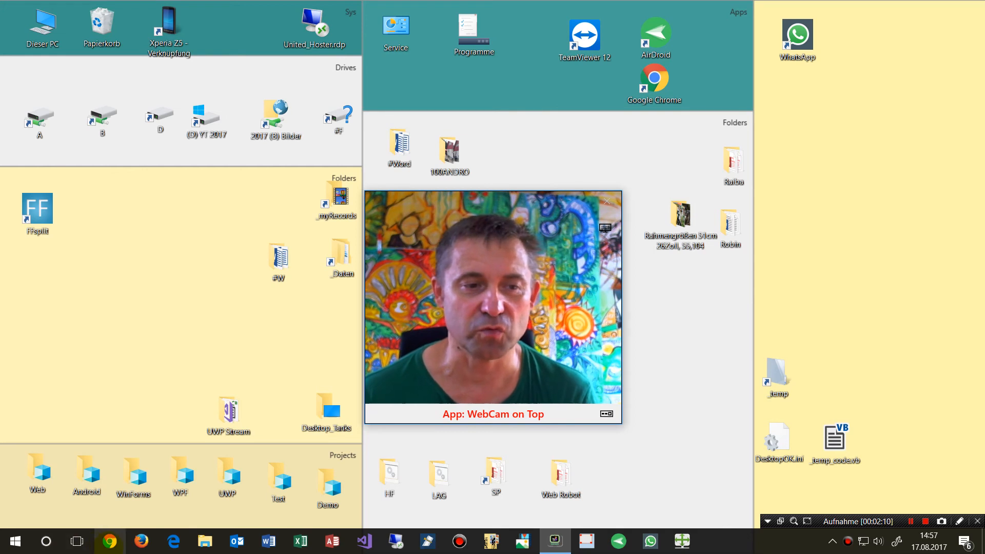
# Step: Open Google Chrome, show the Start menu behind the webcam window, move that window to the desktop's right edge and close the Start menu
pyautogui.click(110, 539)
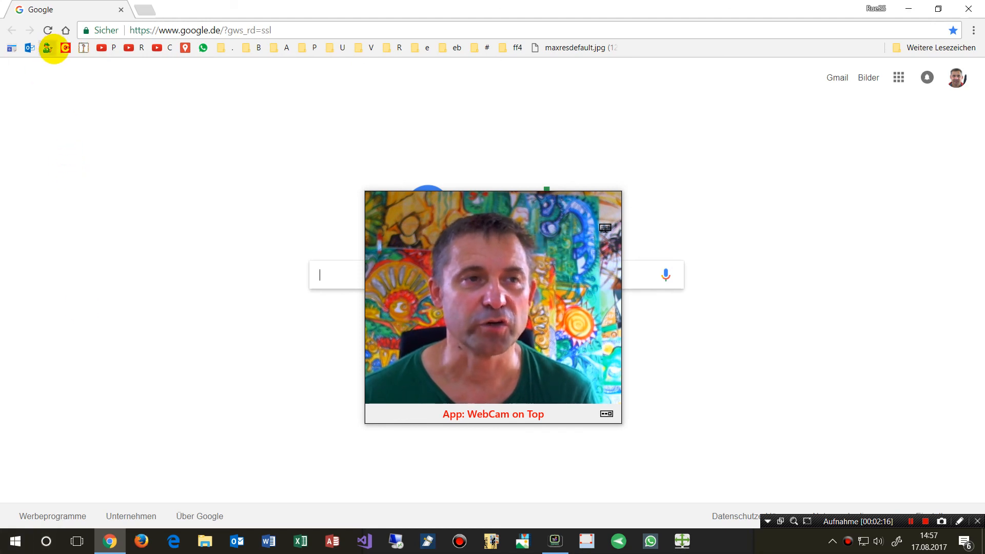
pyautogui.click(16, 541)
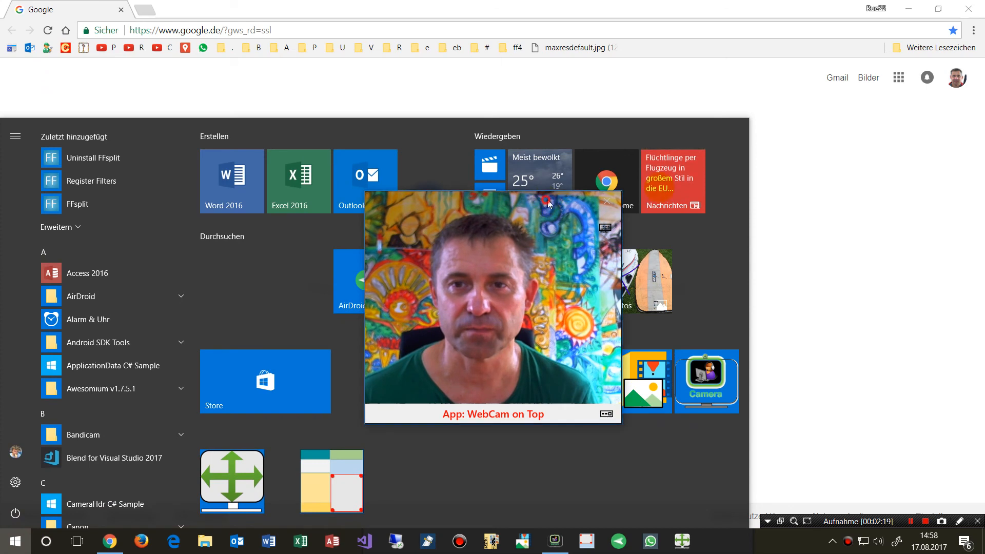
pyautogui.moveTo(547, 205); pyautogui.dragTo(922, 168)
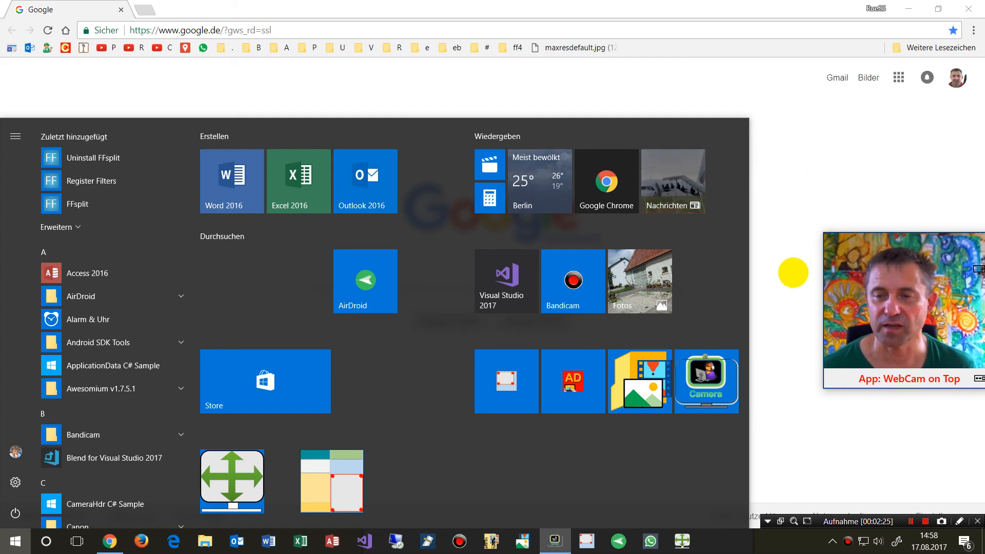
pyautogui.click(793, 272)
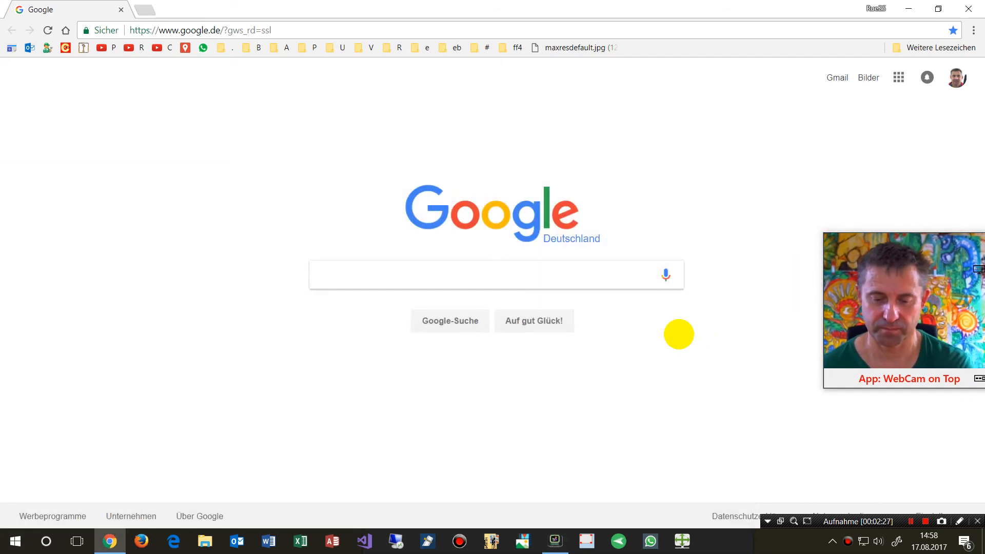